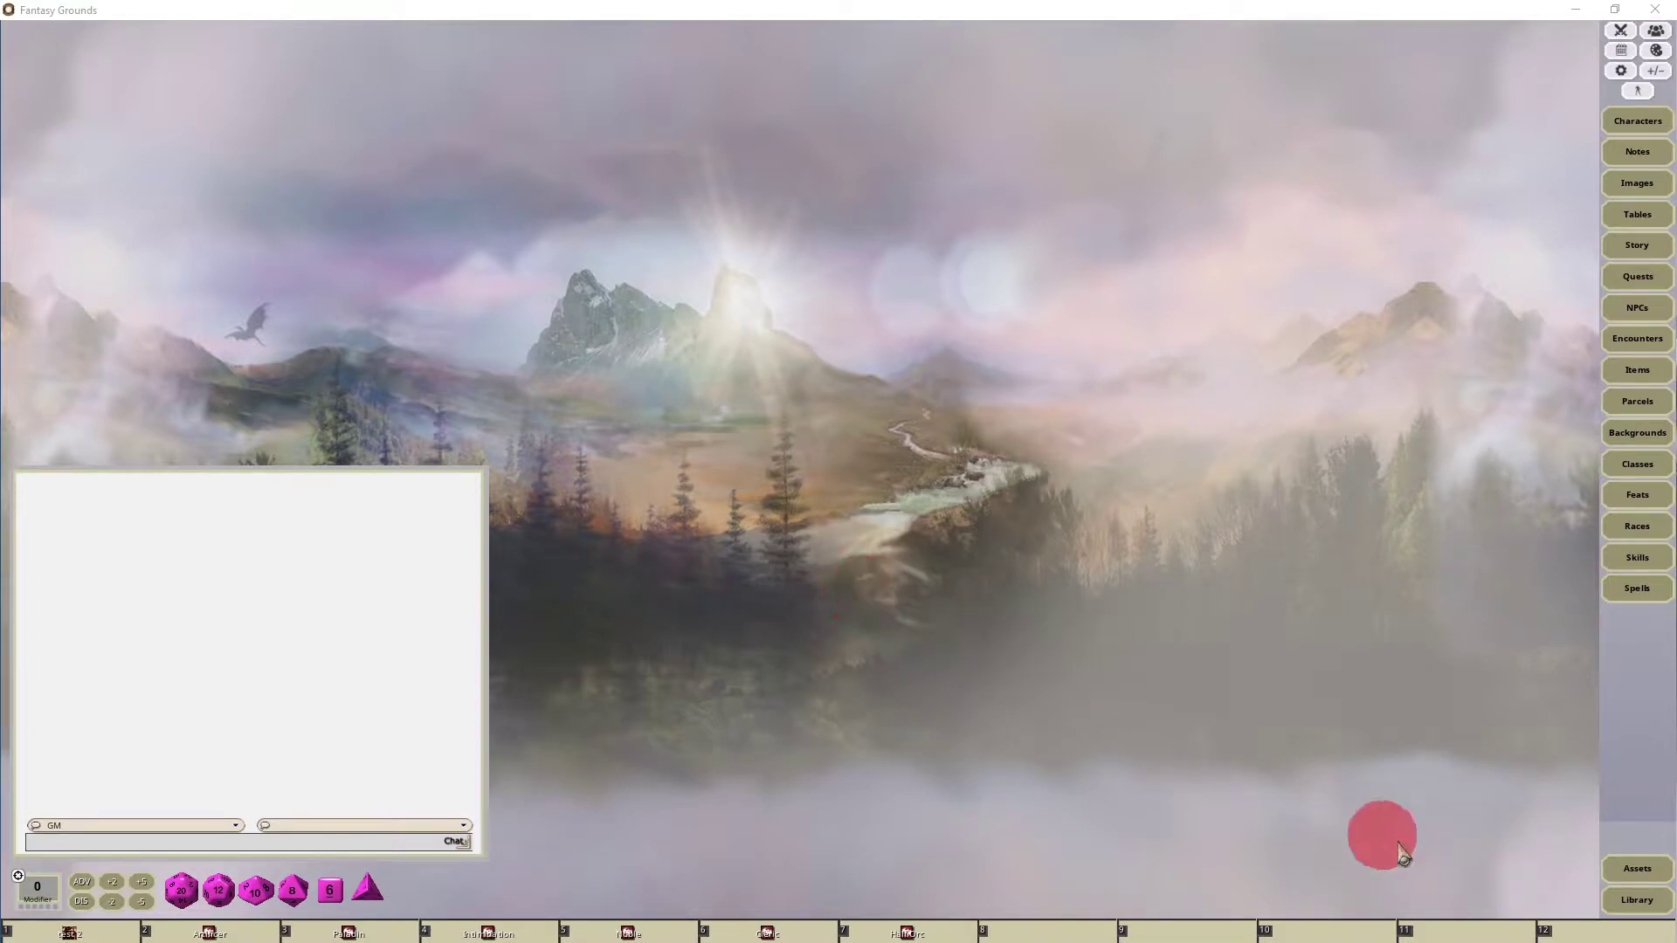
- Open the library's module activation list and filter the modules by the name "Player"
{"action": "left_click", "coordinate": [1633, 908]}
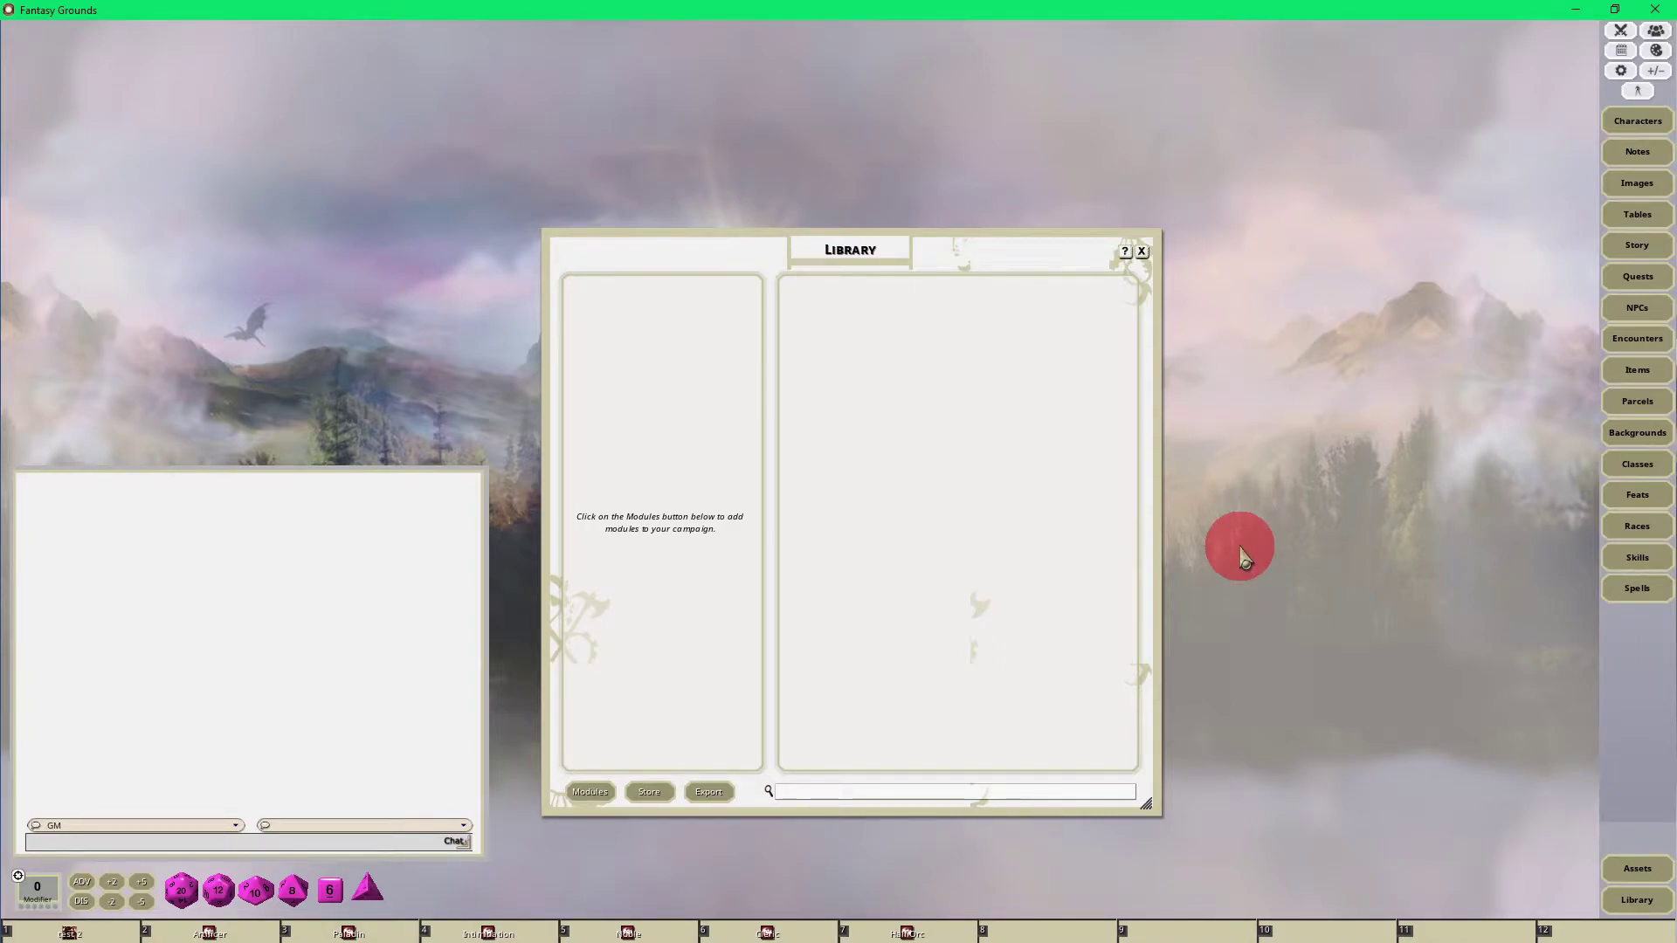
{"action": "left_click", "coordinate": [591, 793]}
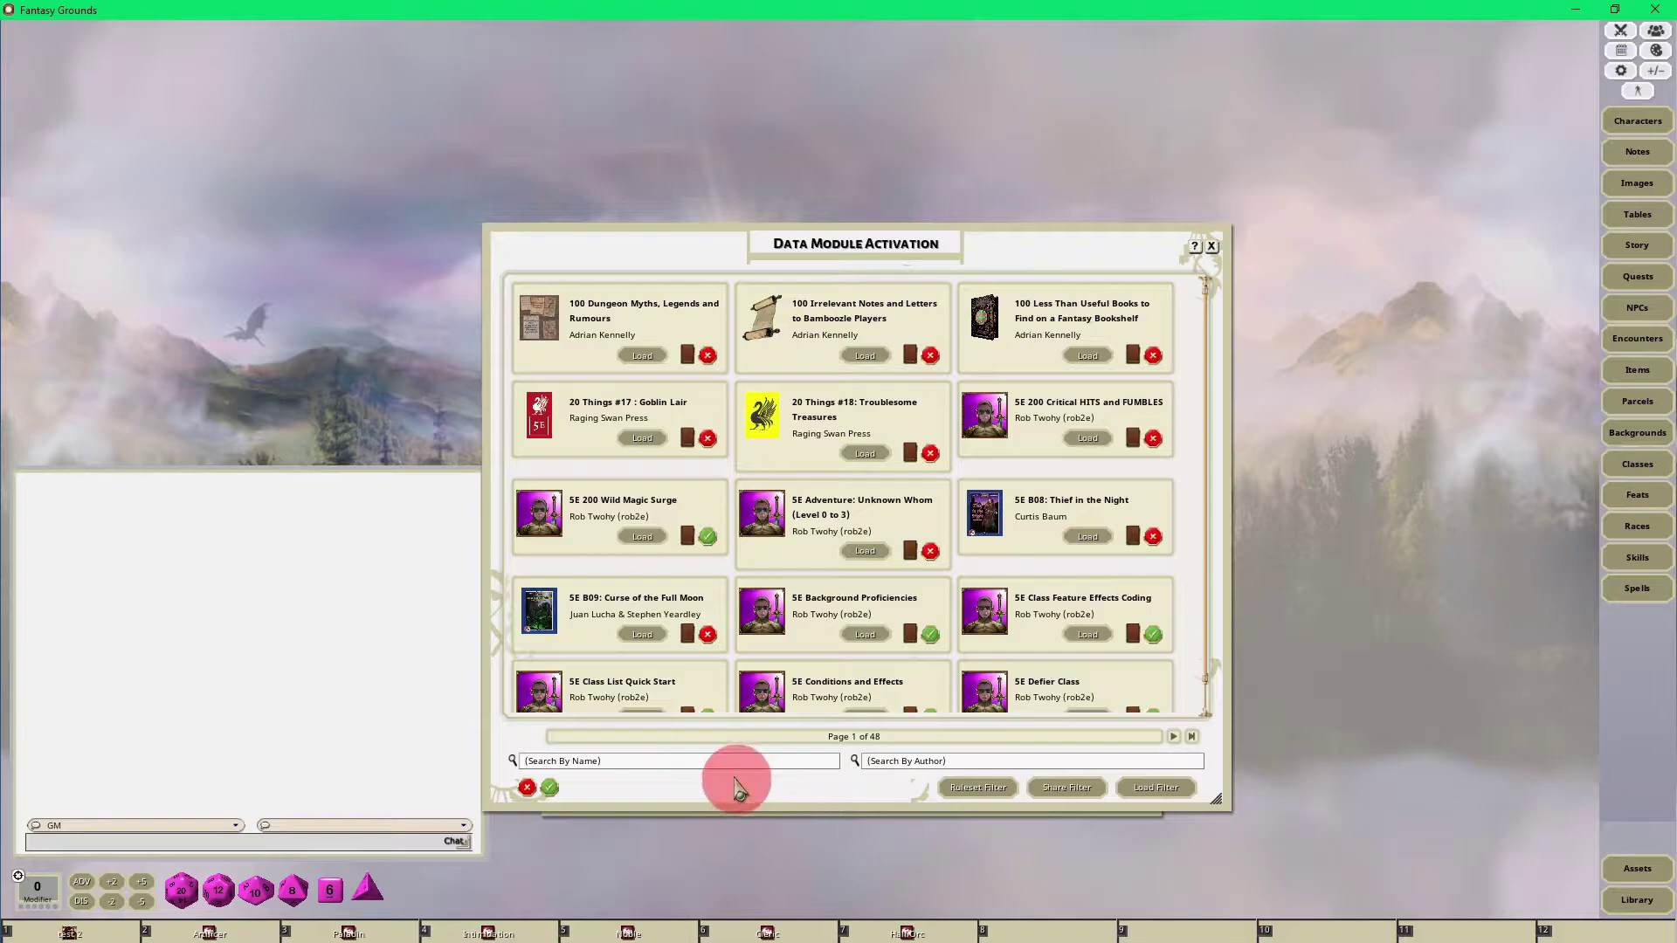
{"action": "left_click", "coordinate": [713, 761]}
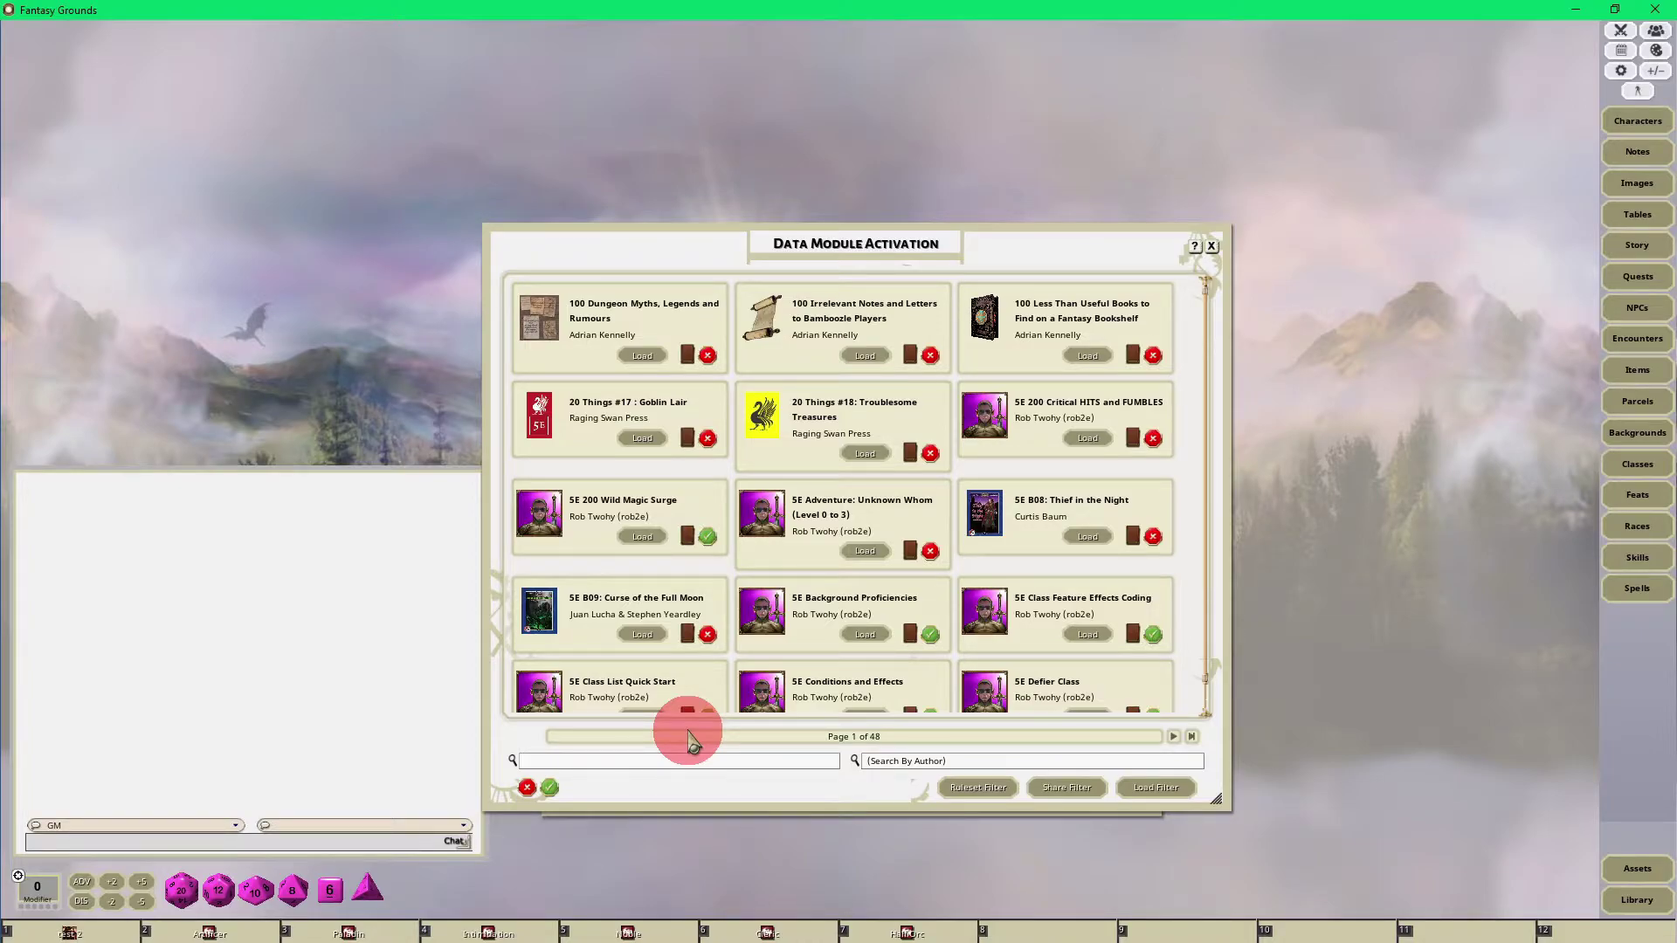
{"action": "left_click", "coordinate": [693, 761]}
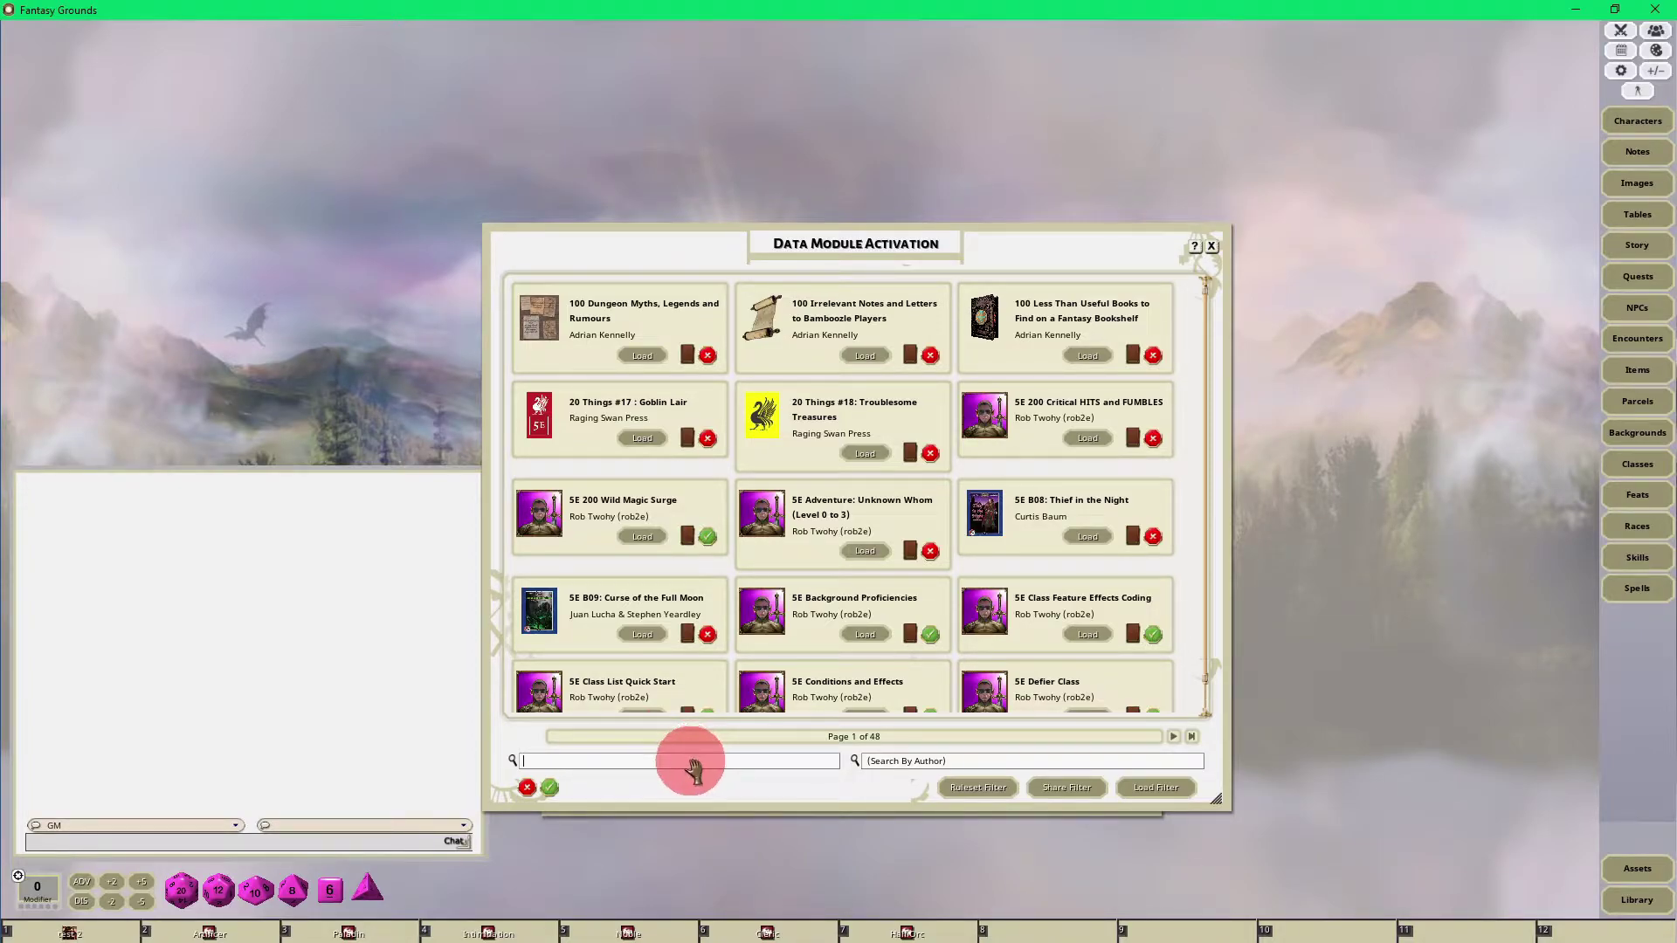
{"action": "type", "text": "Player"}
{"action": "key", "text": "Return"}
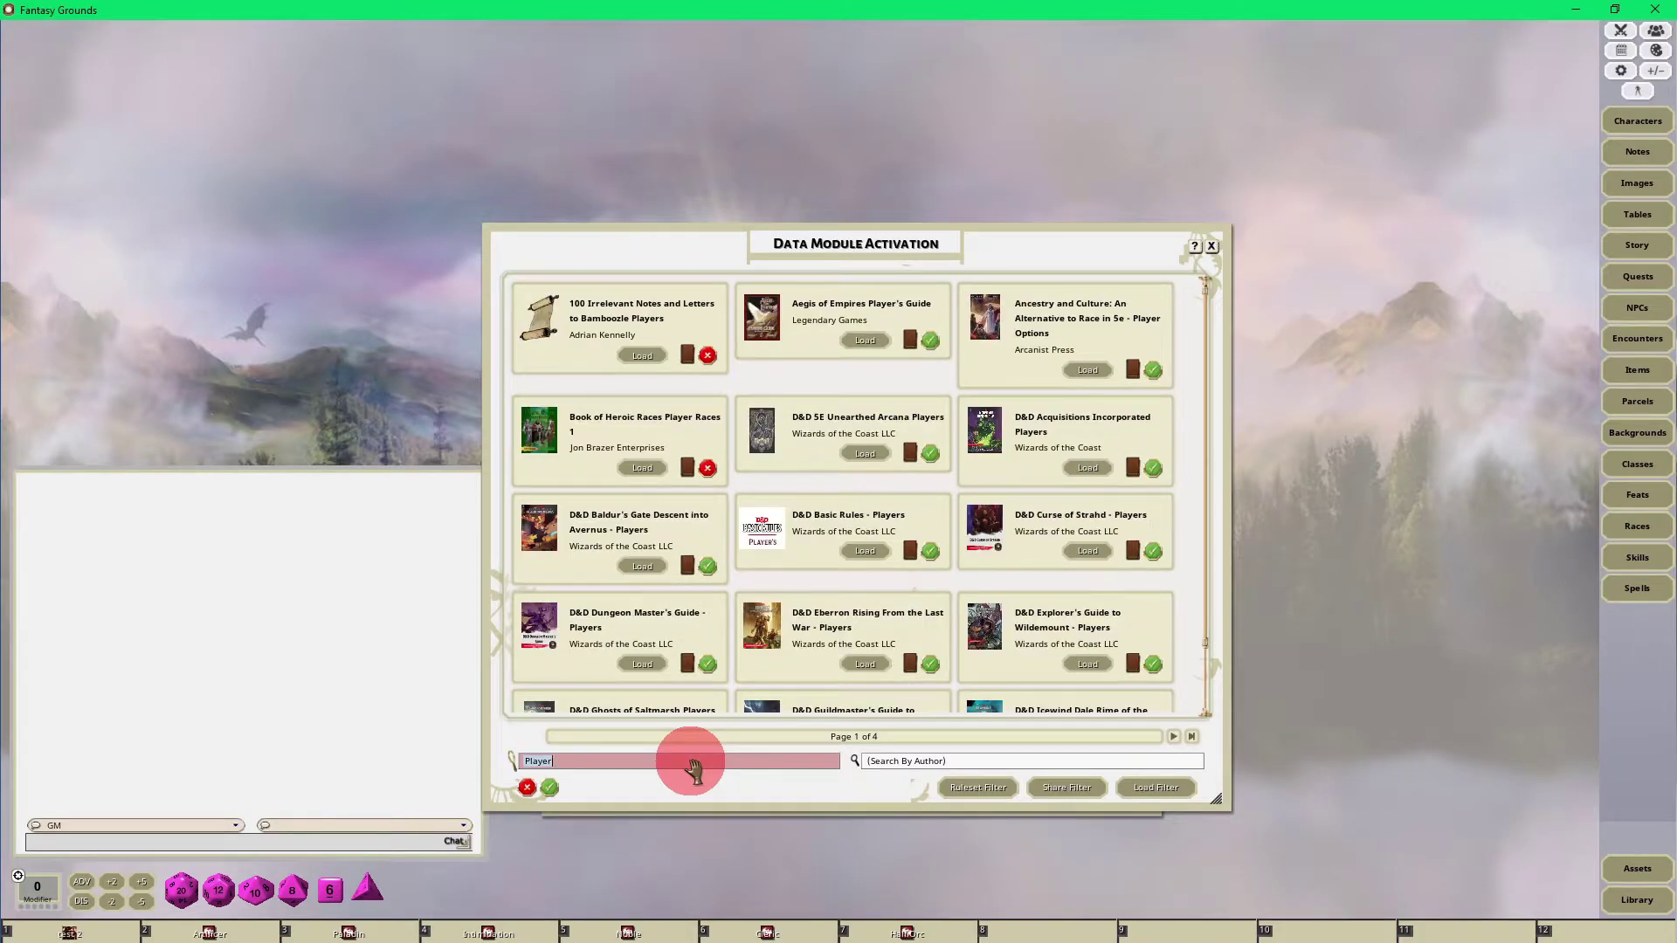
- Find the D&D Player's Handbook on page 2 of the filtered modules and load it
{"action": "scroll", "coordinate": [954, 506], "scroll_direction": "down", "scroll_amount": 1}
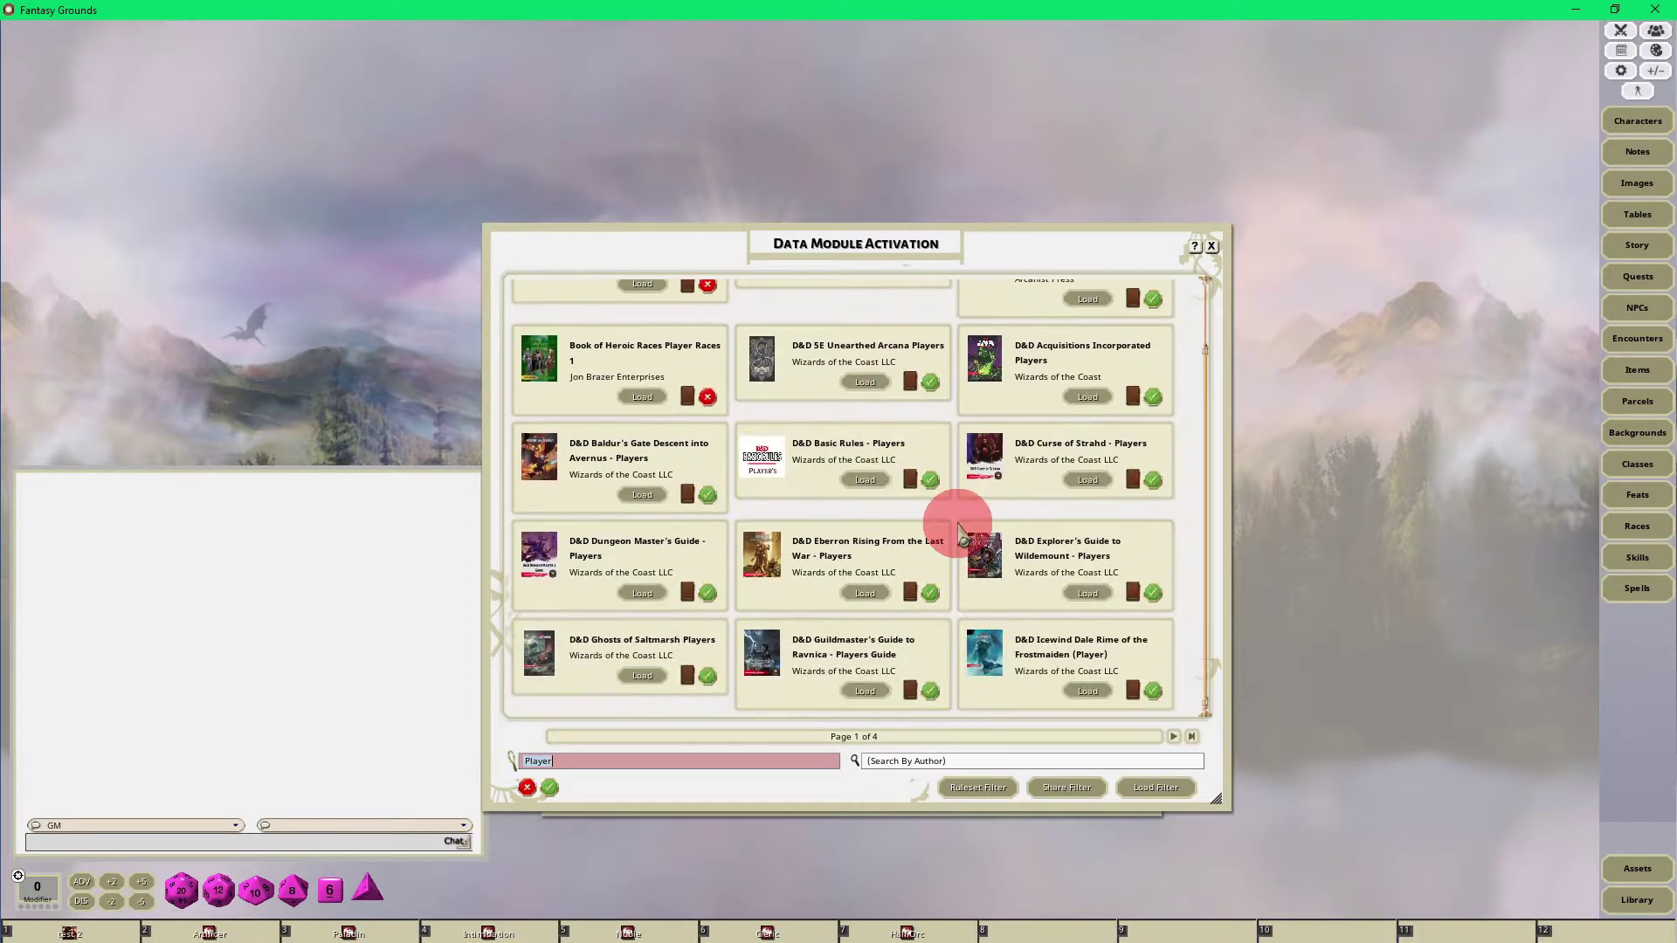
{"action": "left_click", "coordinate": [1171, 736]}
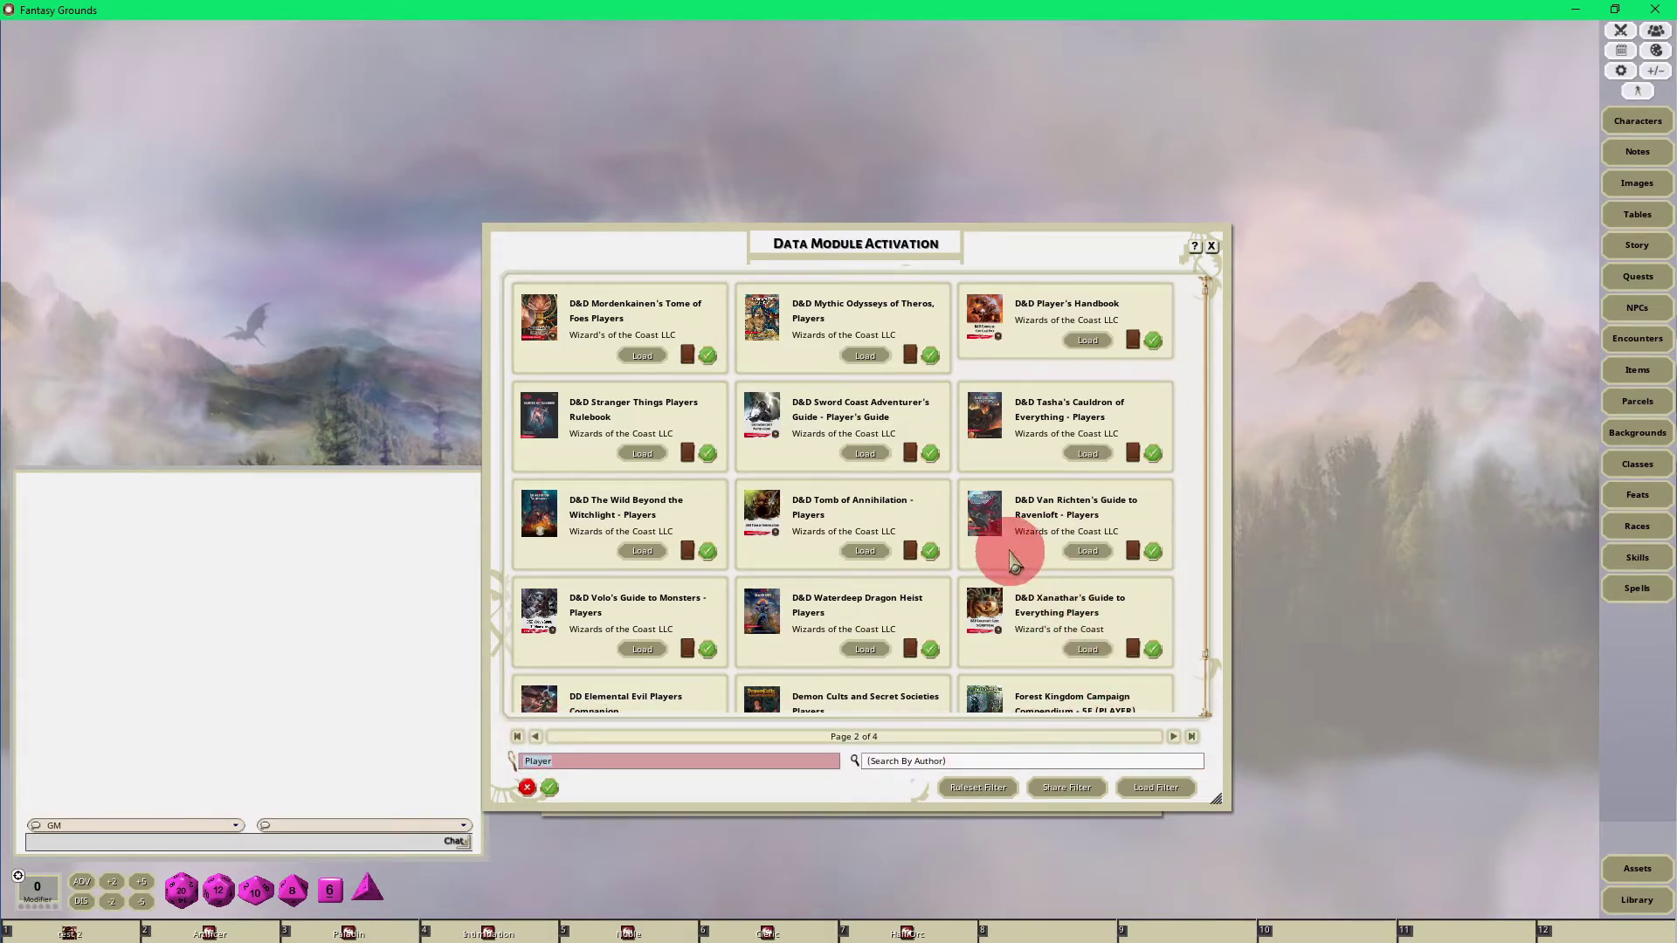
{"action": "scroll", "coordinate": [1011, 559], "scroll_direction": "down", "scroll_amount": 2}
{"action": "scroll", "coordinate": [1003, 449], "scroll_direction": "up", "scroll_amount": 2}
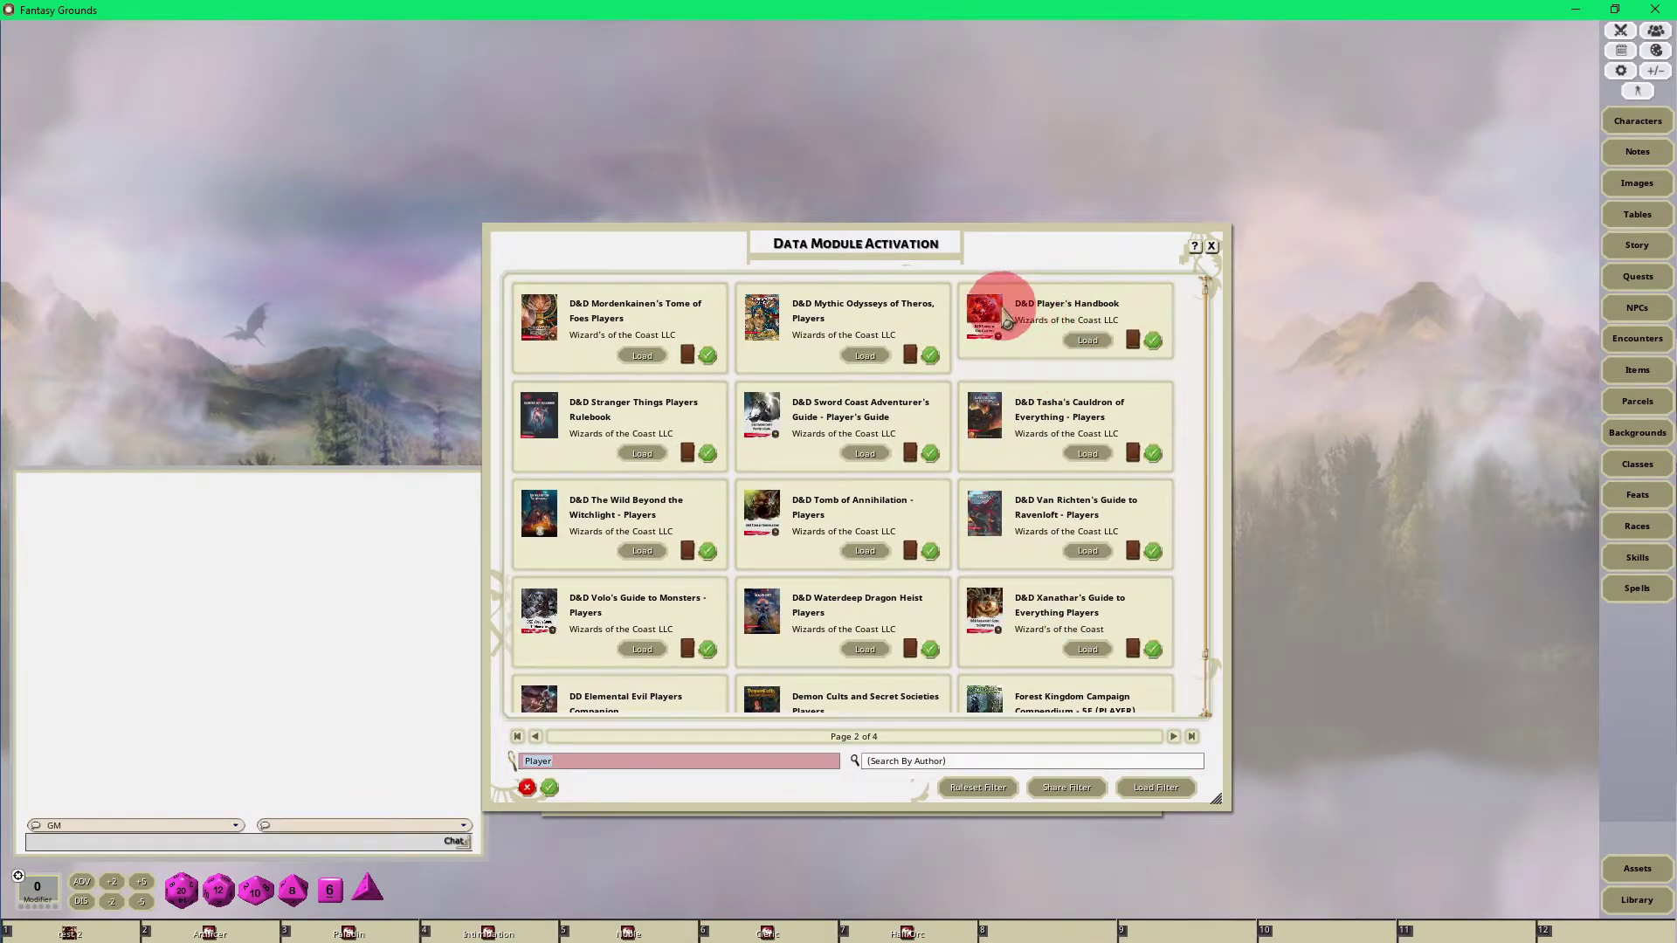
{"action": "left_click", "coordinate": [1086, 342]}
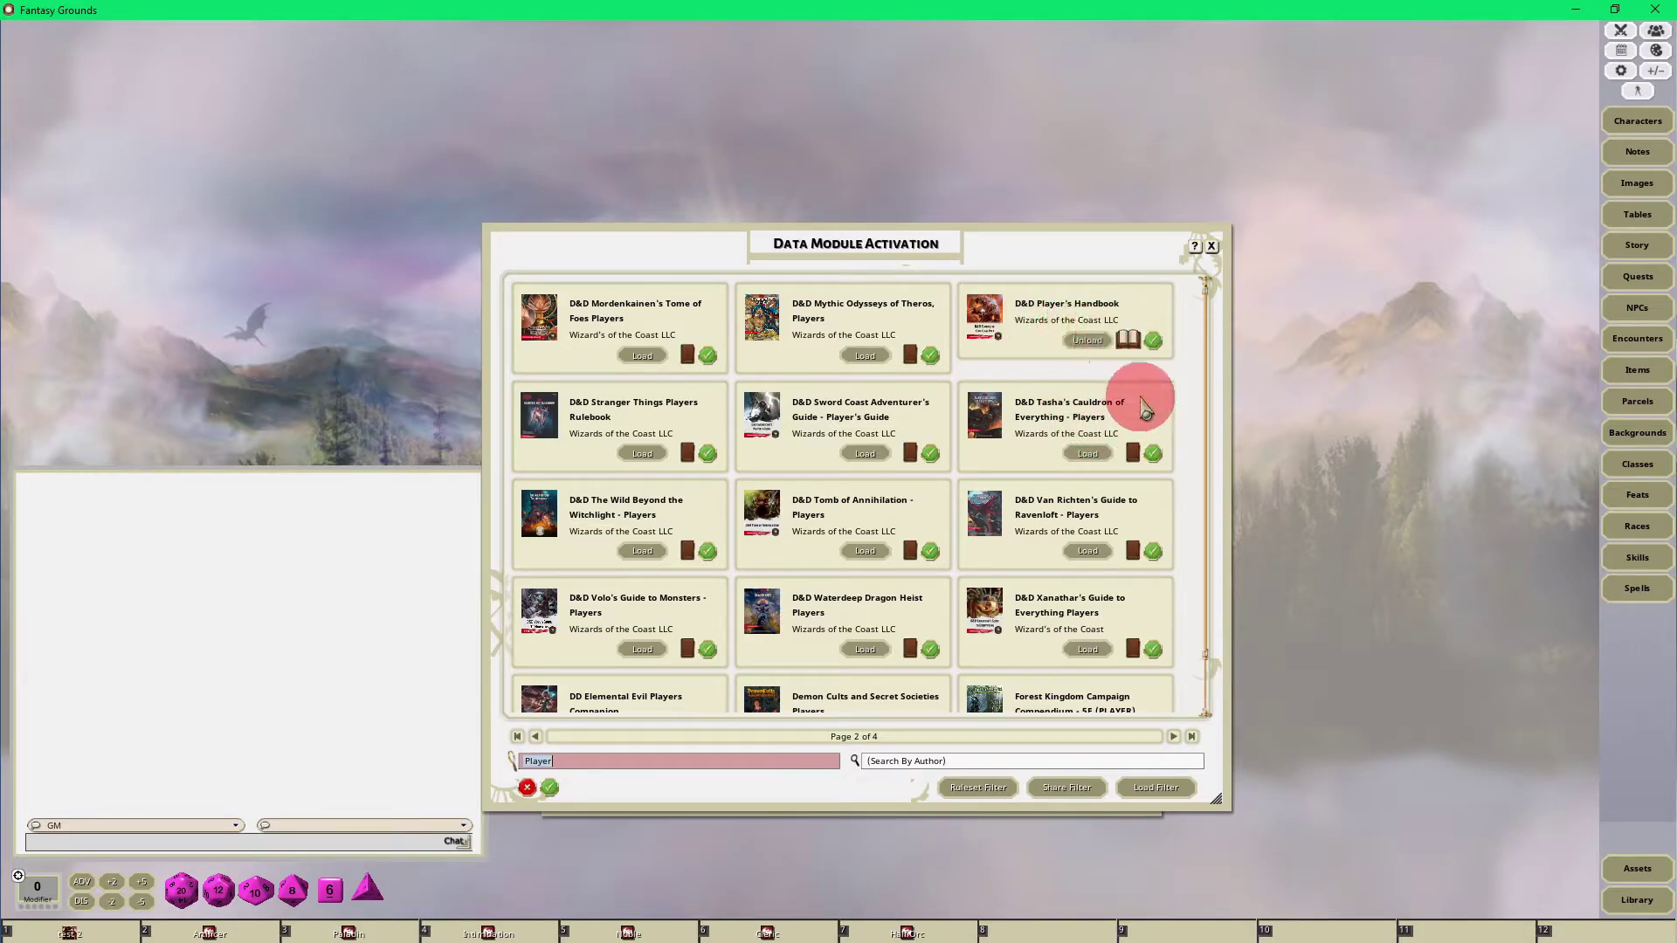
- Block player loading of the D&D Player's Handbook, and allow it again
{"action": "left_click", "coordinate": [1154, 343]}
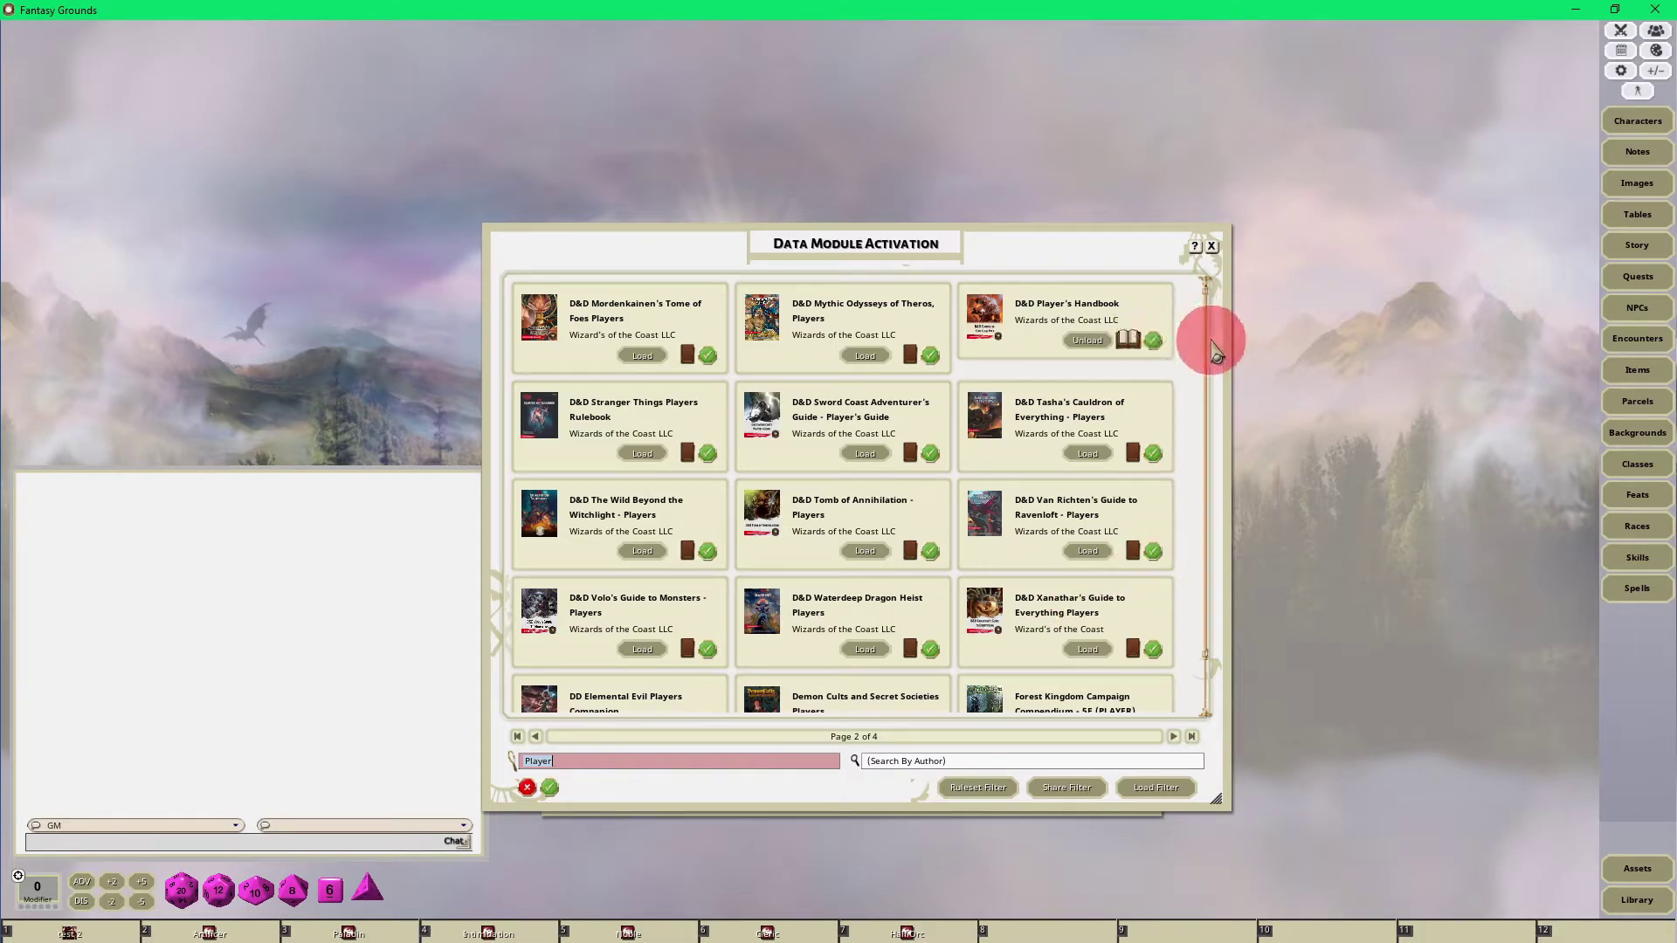
{"action": "left_click", "coordinate": [1157, 345]}
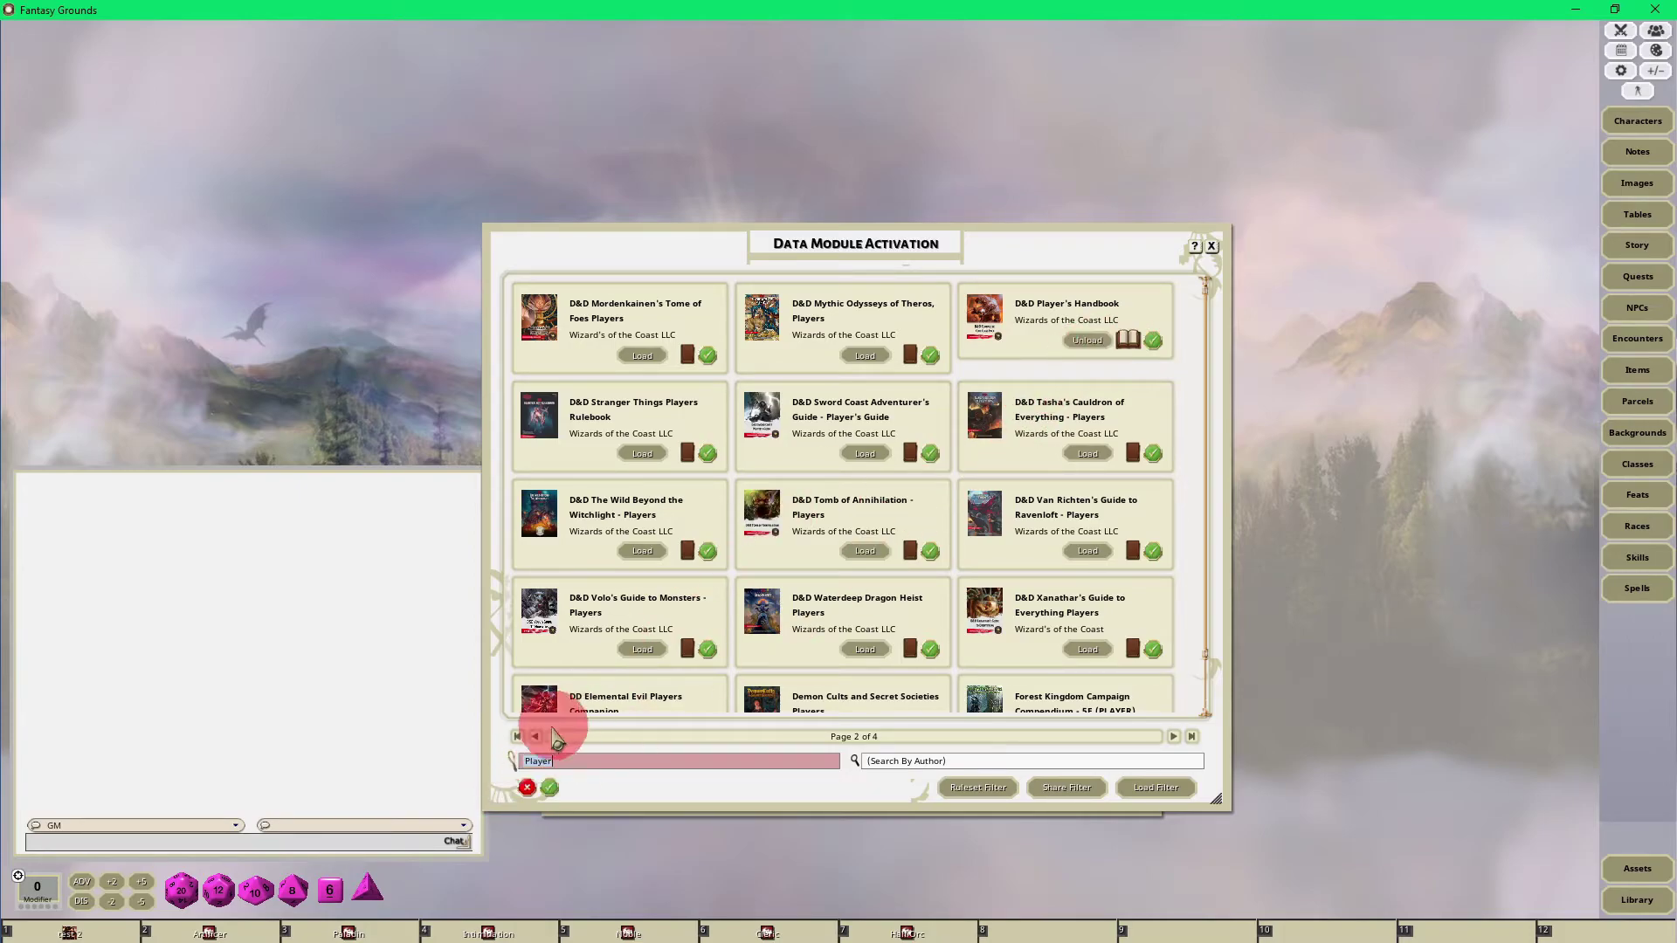
{"action": "left_click", "coordinate": [526, 787]}
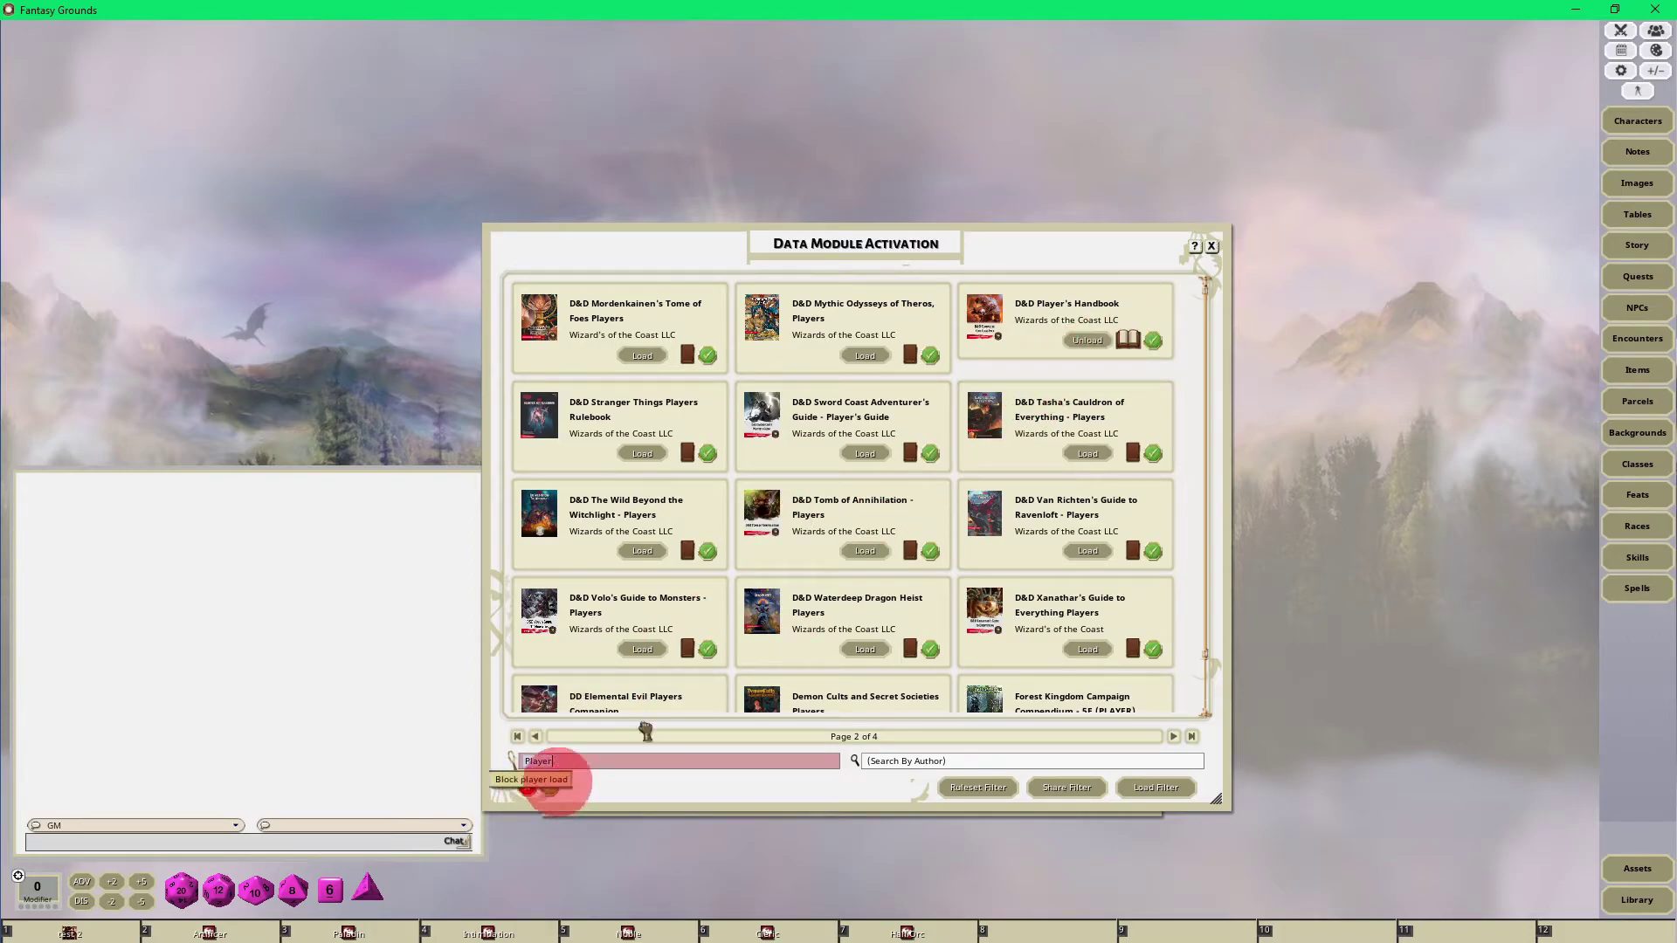
{"action": "left_click", "coordinate": [1152, 340]}
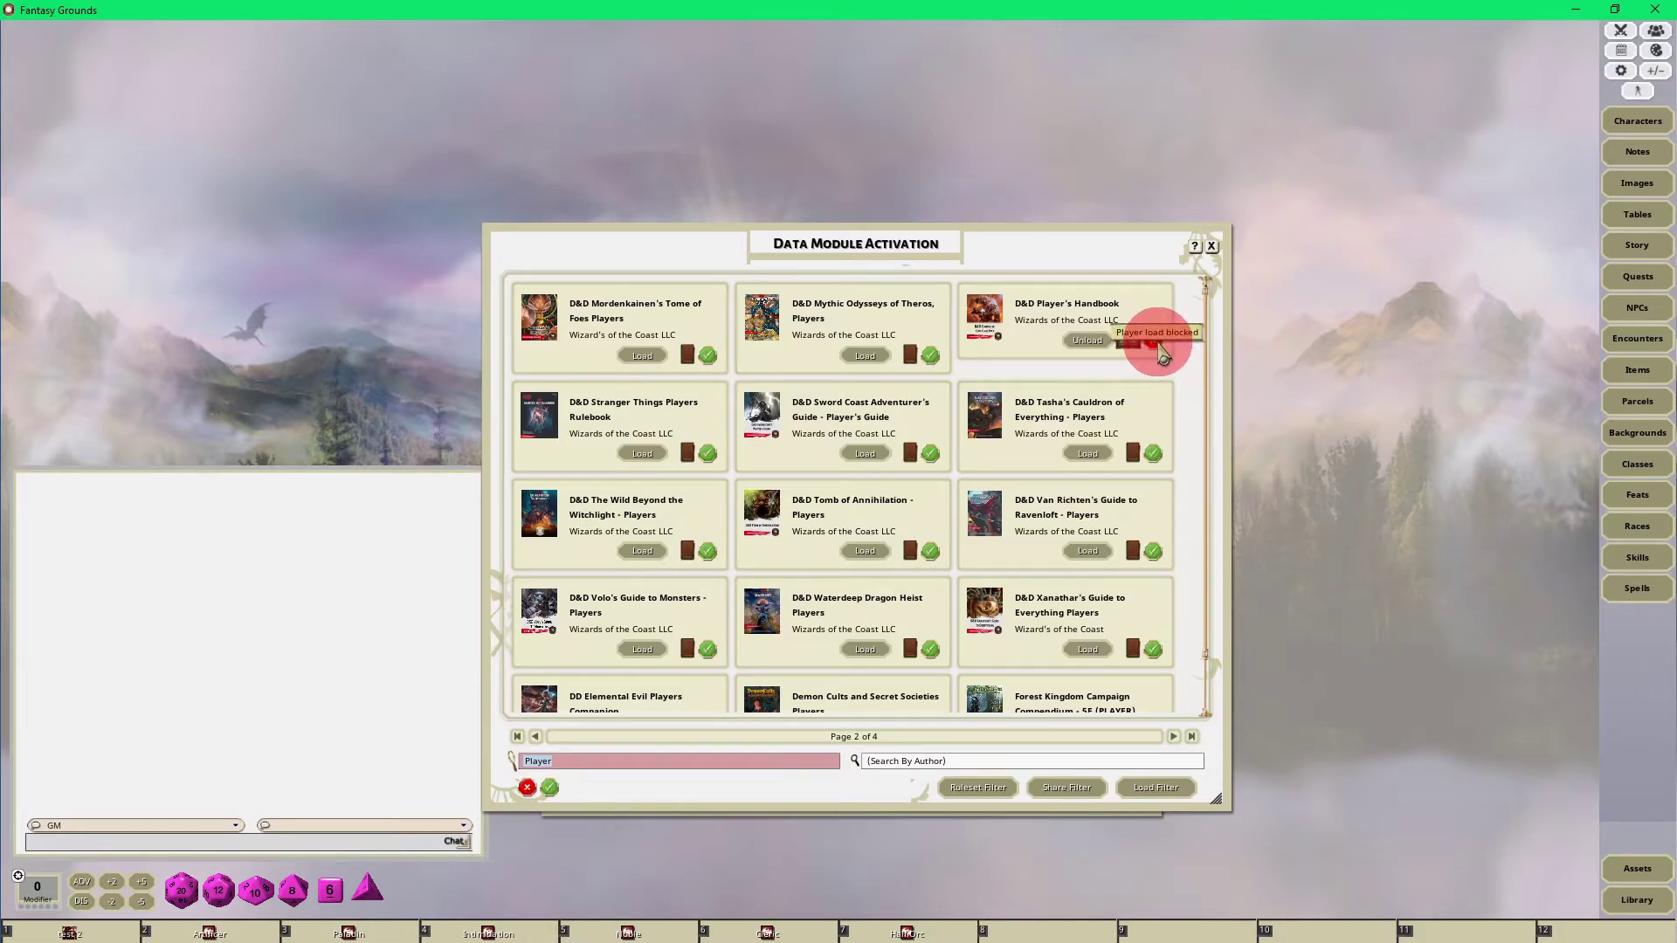
{"action": "left_click", "coordinate": [549, 787]}
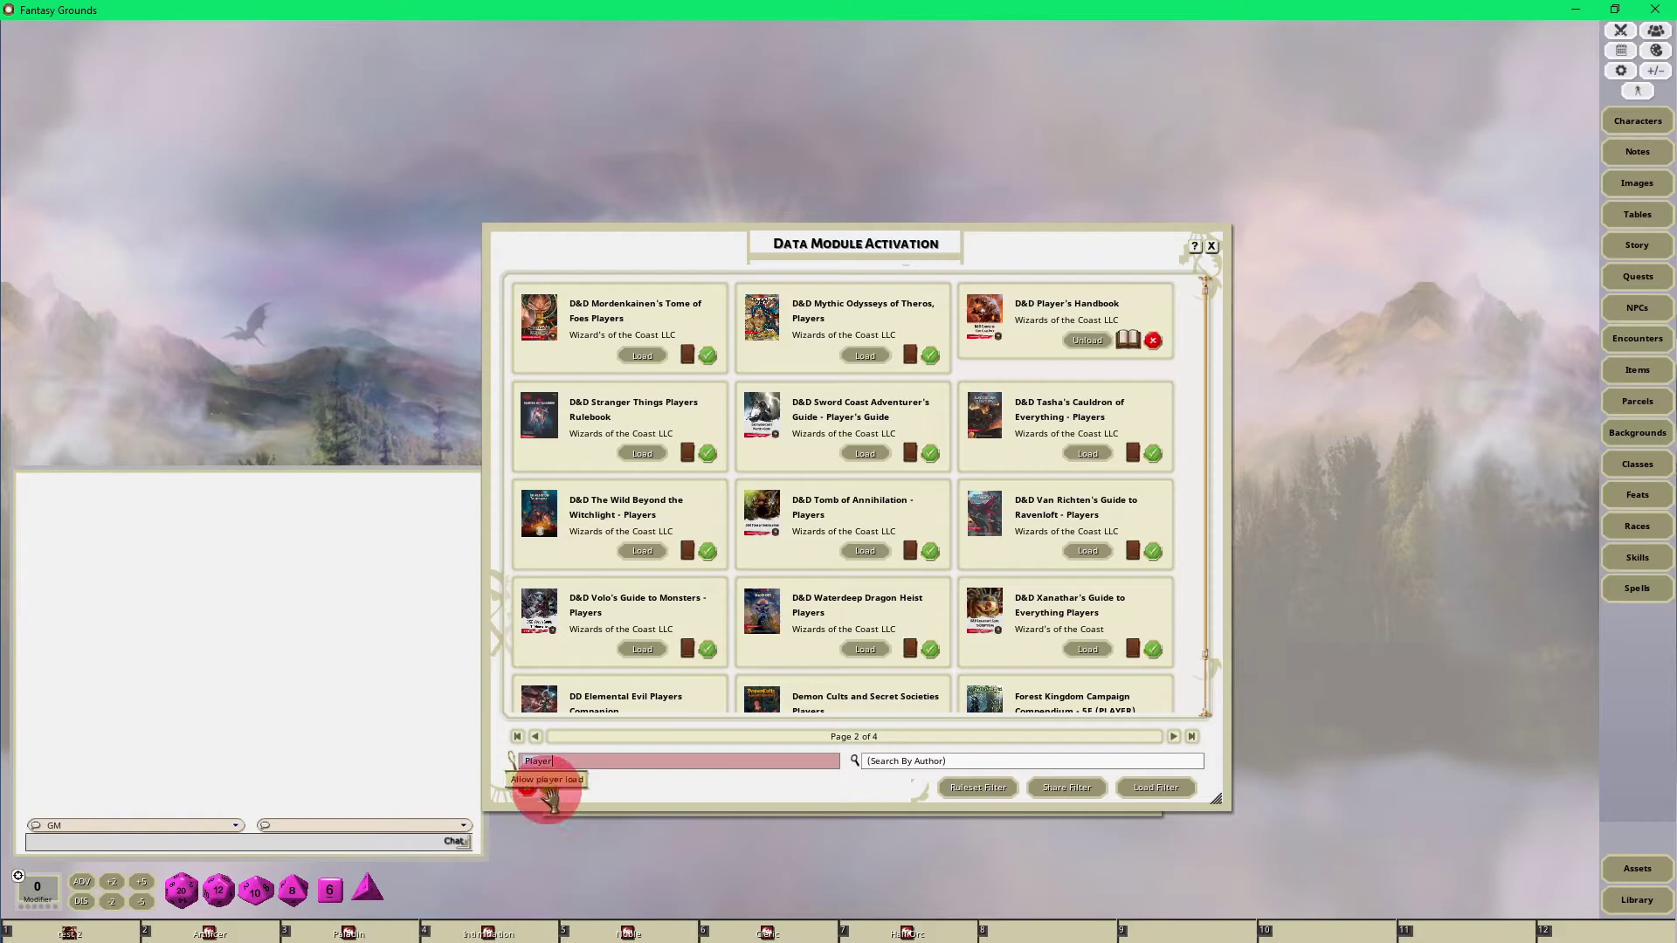
{"action": "left_click", "coordinate": [1153, 340]}
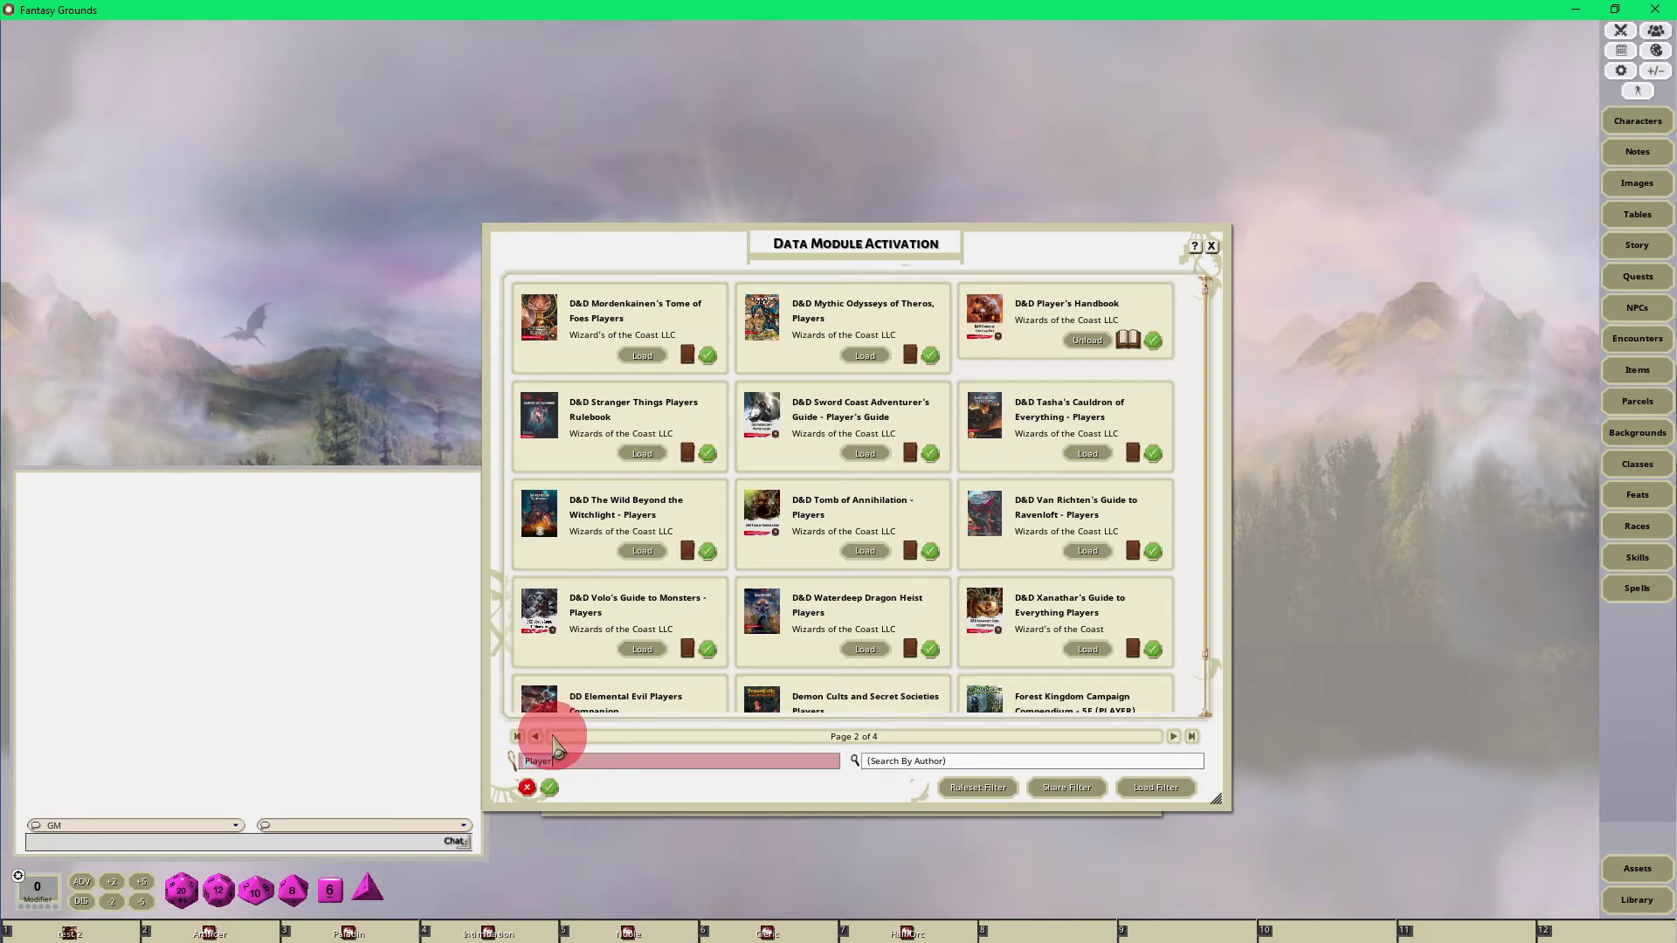
- Filter the modules by "tasha", load both D&D Tasha's Cauldron of Everything modules, including the Players version, and close the activation window
{"action": "type", "text": "tasha"}
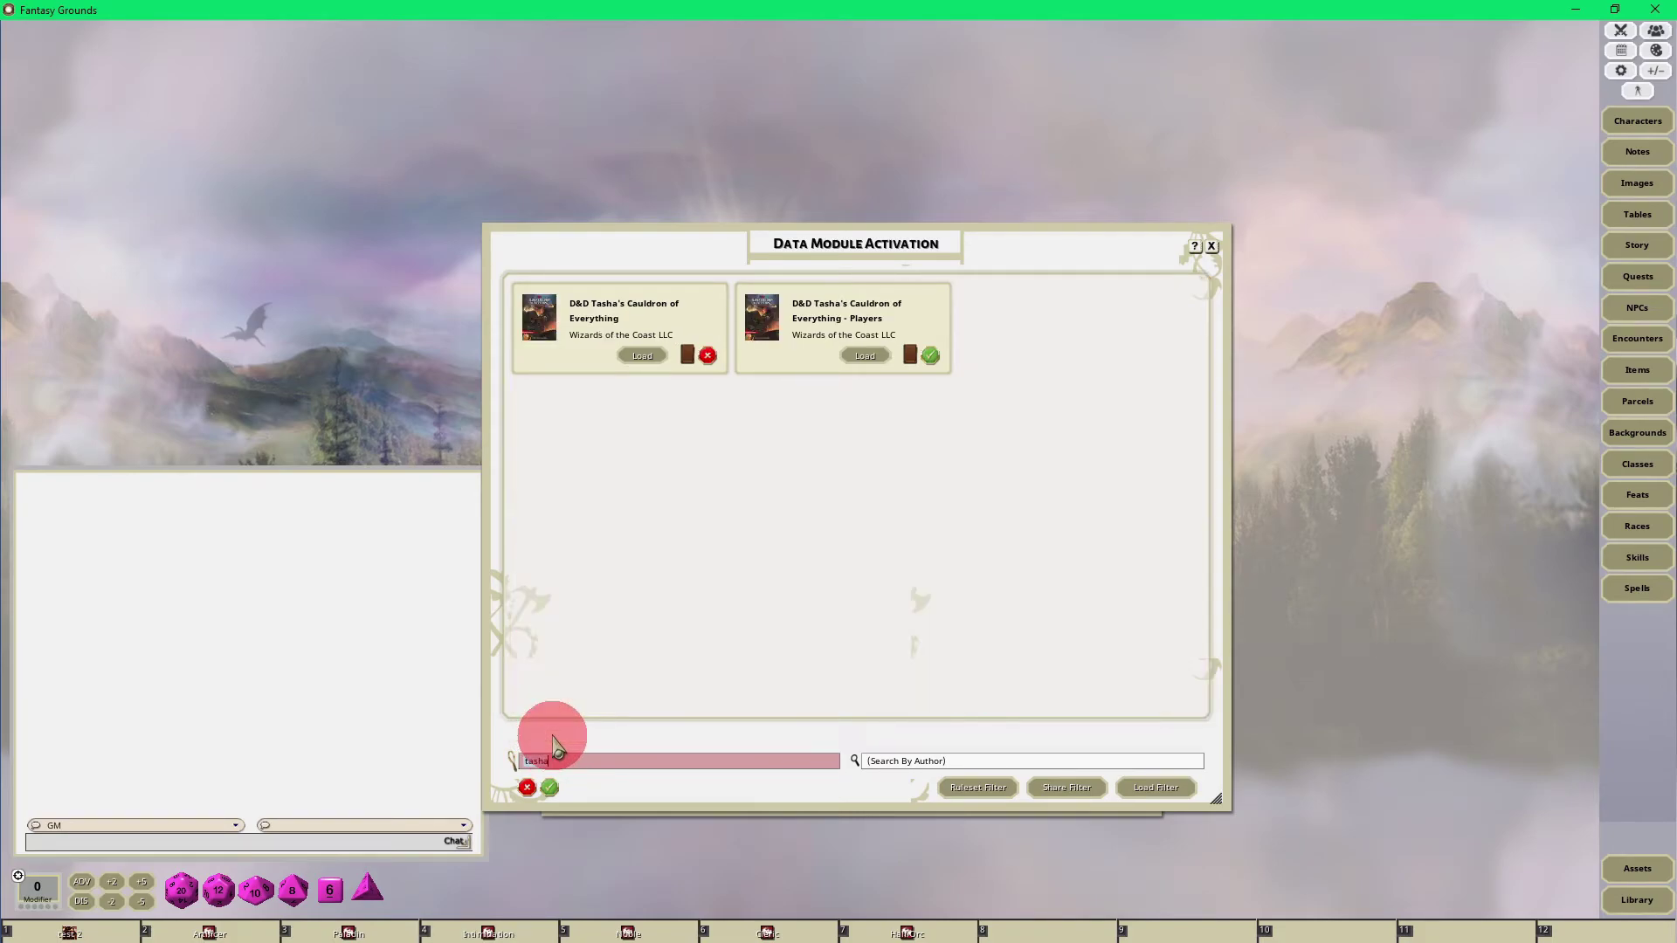
{"action": "key", "text": "ctrl+a"}
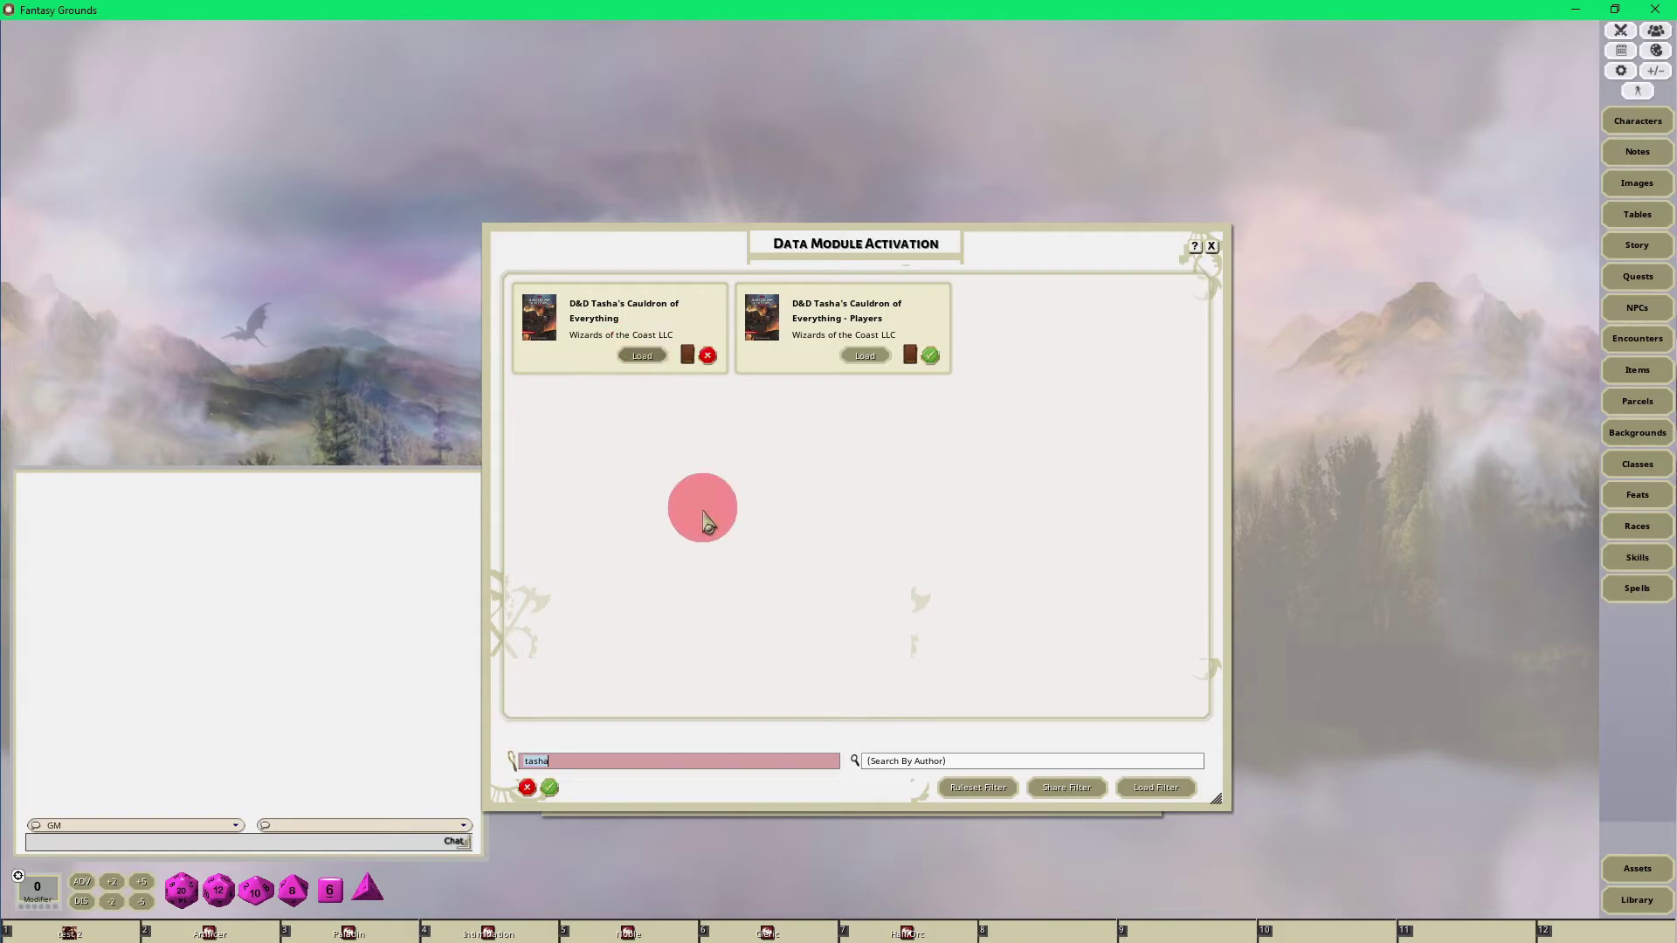
{"action": "left_click", "coordinate": [642, 358]}
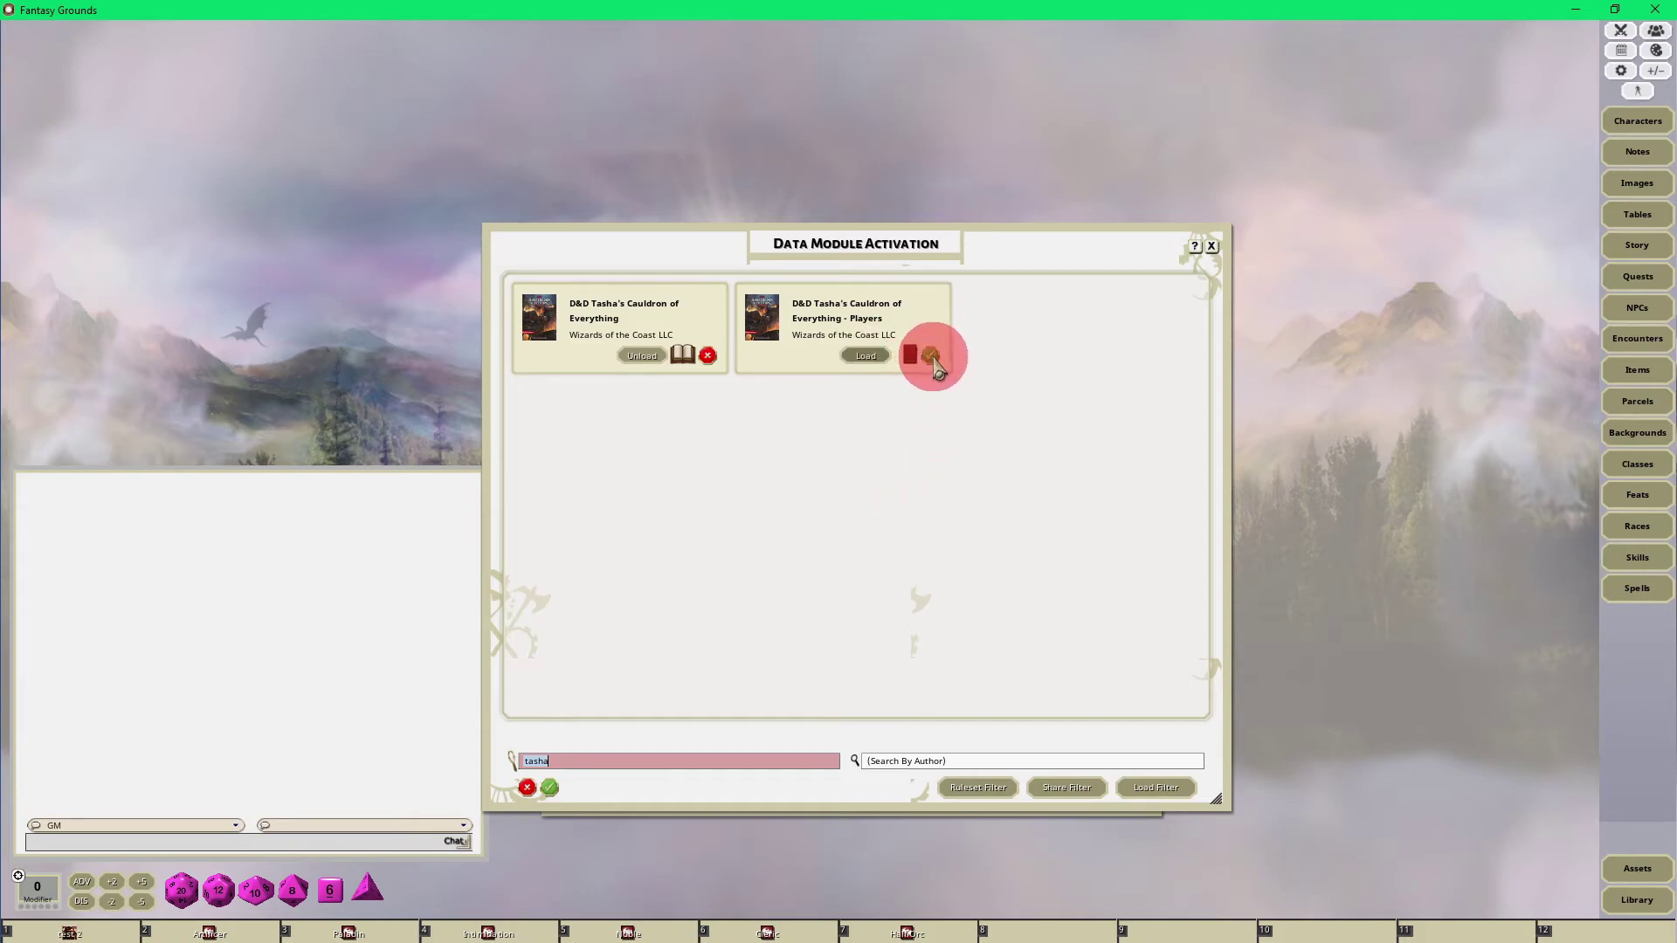
{"action": "left_click", "coordinate": [931, 358]}
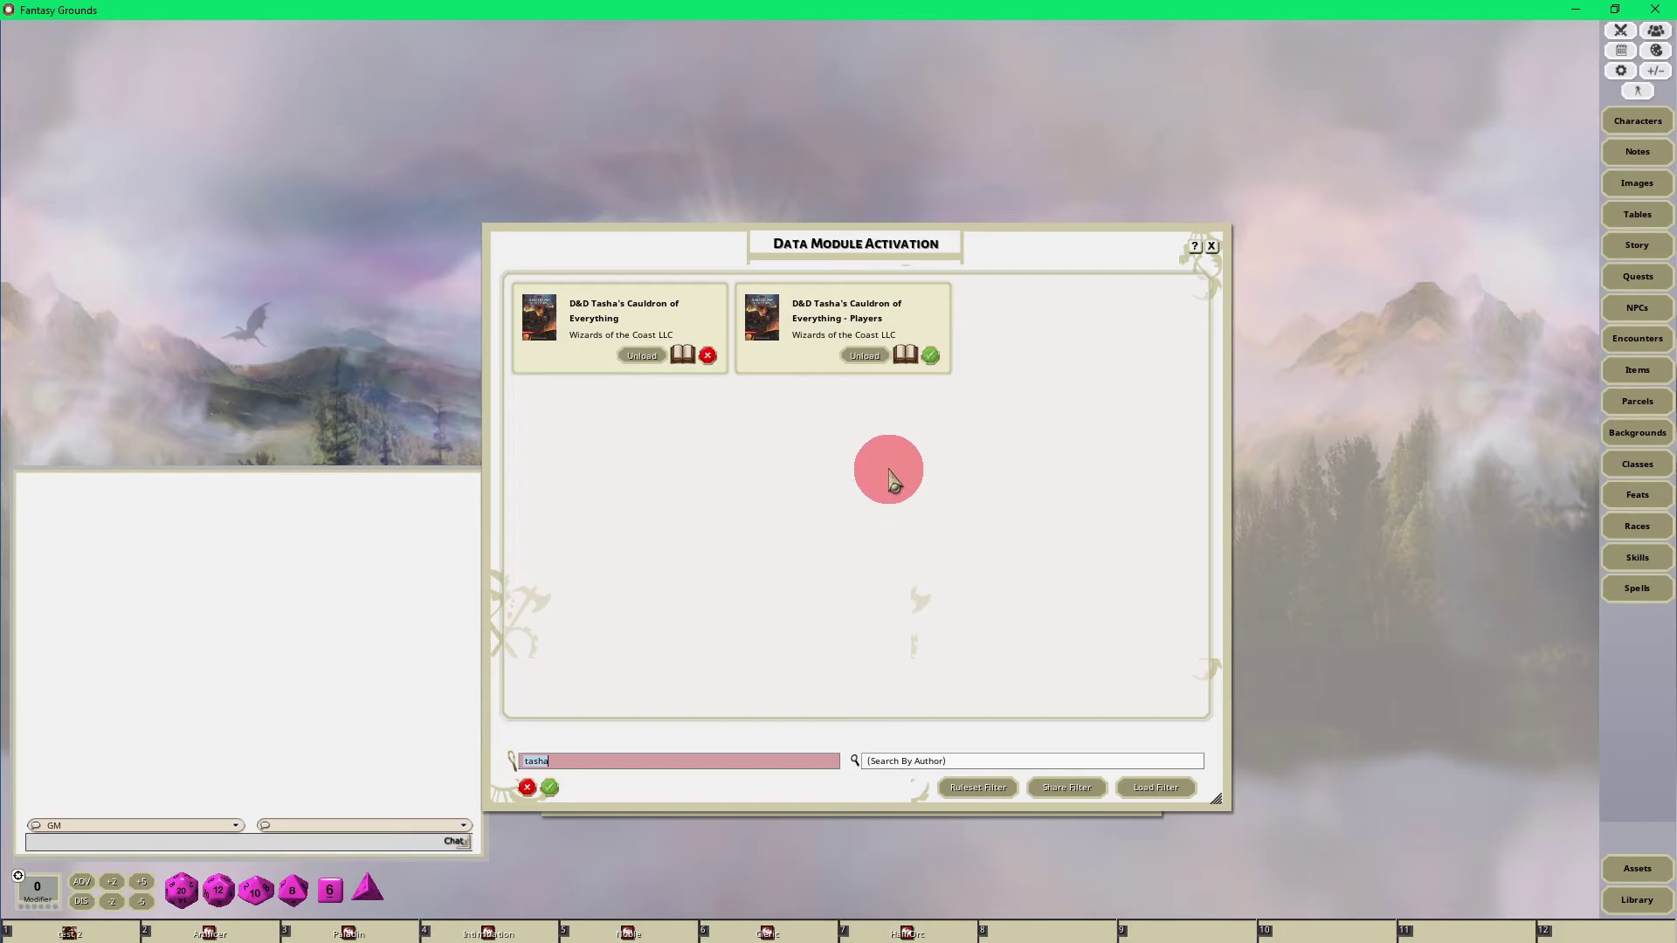
{"action": "left_click", "coordinate": [1211, 246]}
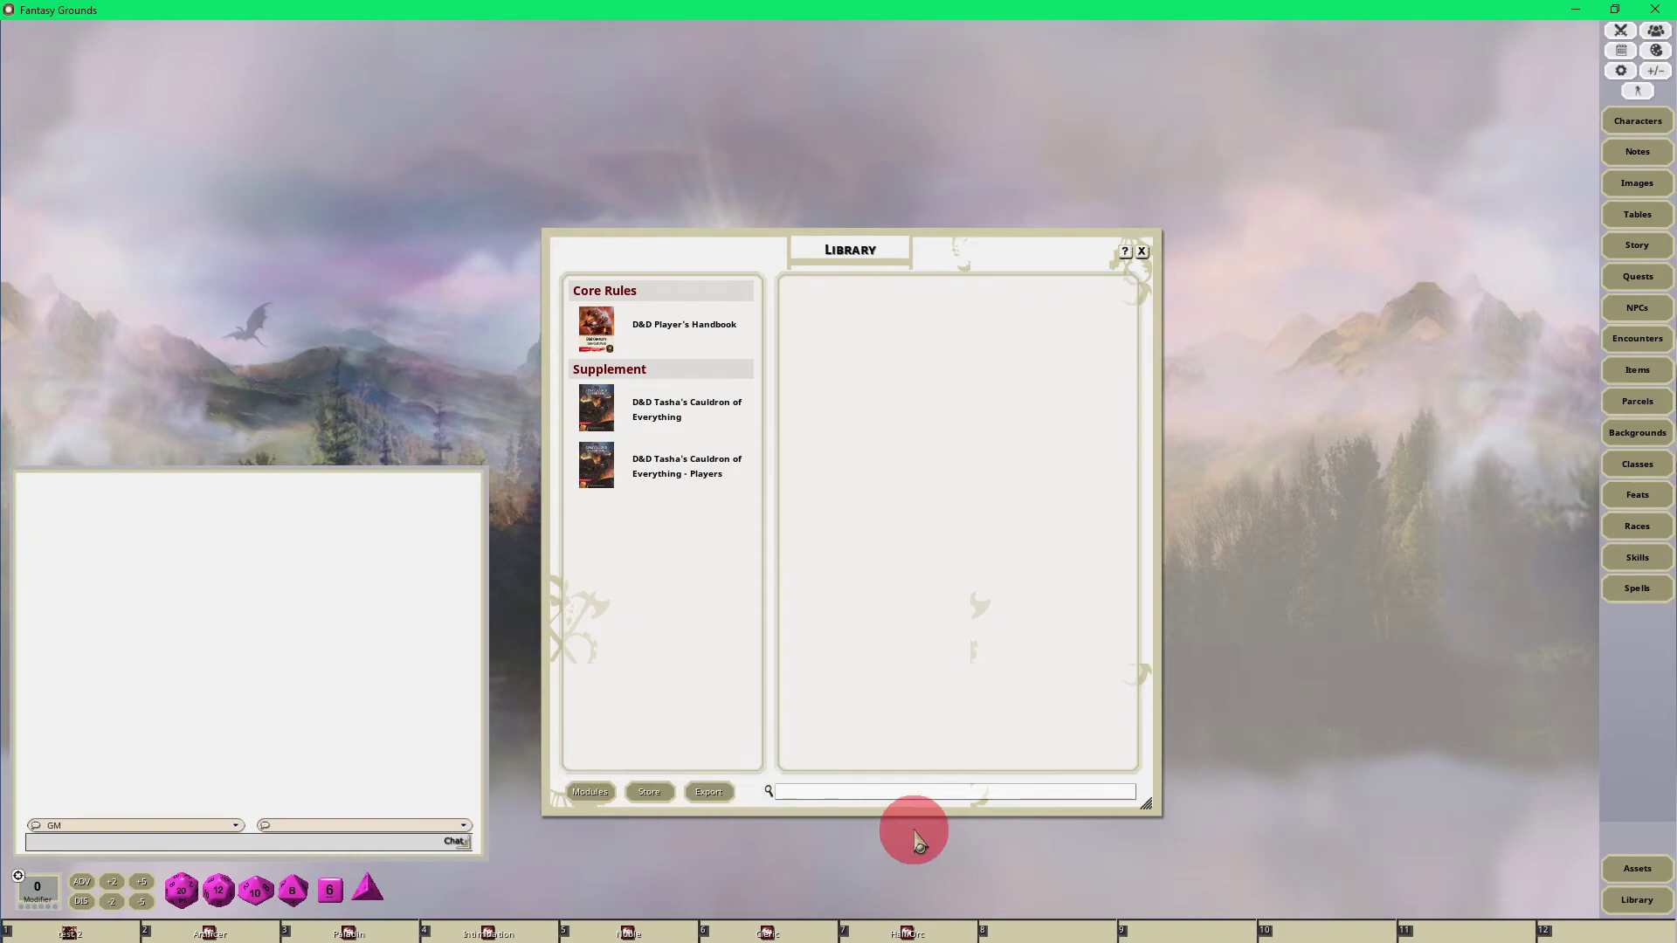
- Open the Fantasy Grounds store in the browser from the library, look over its licence options and top sellers, and close it
{"action": "left_click", "coordinate": [664, 805]}
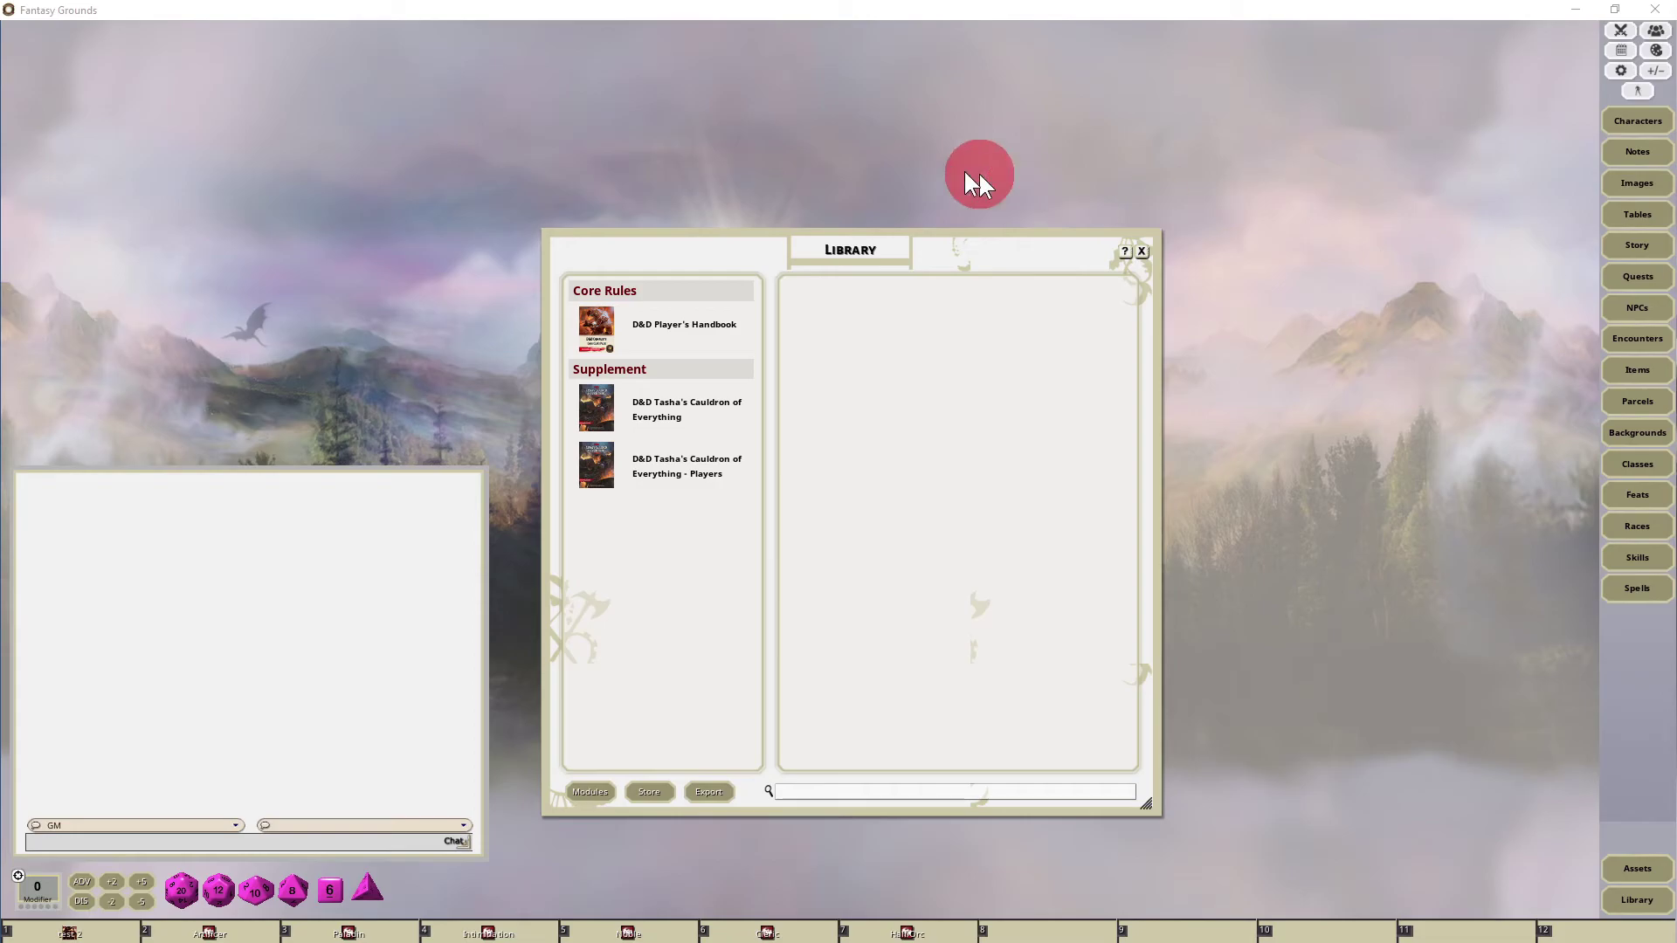
{"action": "left_click_drag", "start_coordinate": [980, 172], "coordinate": [1142, 127]}
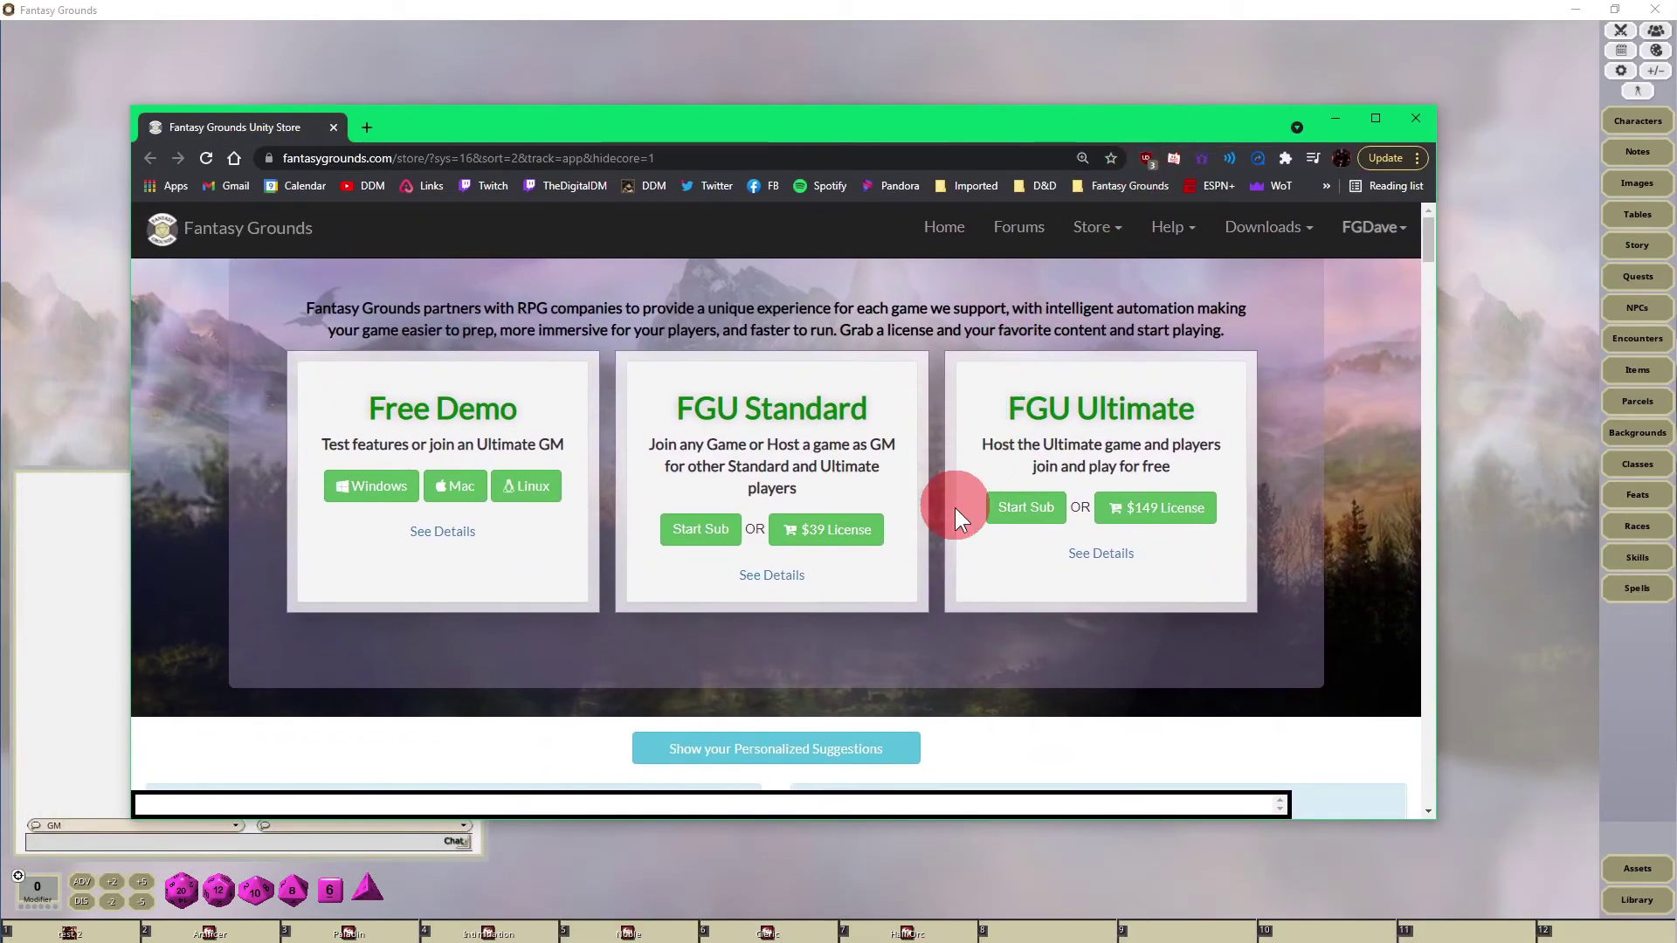
{"action": "scroll", "coordinate": [961, 501], "scroll_direction": "down", "scroll_amount": 15}
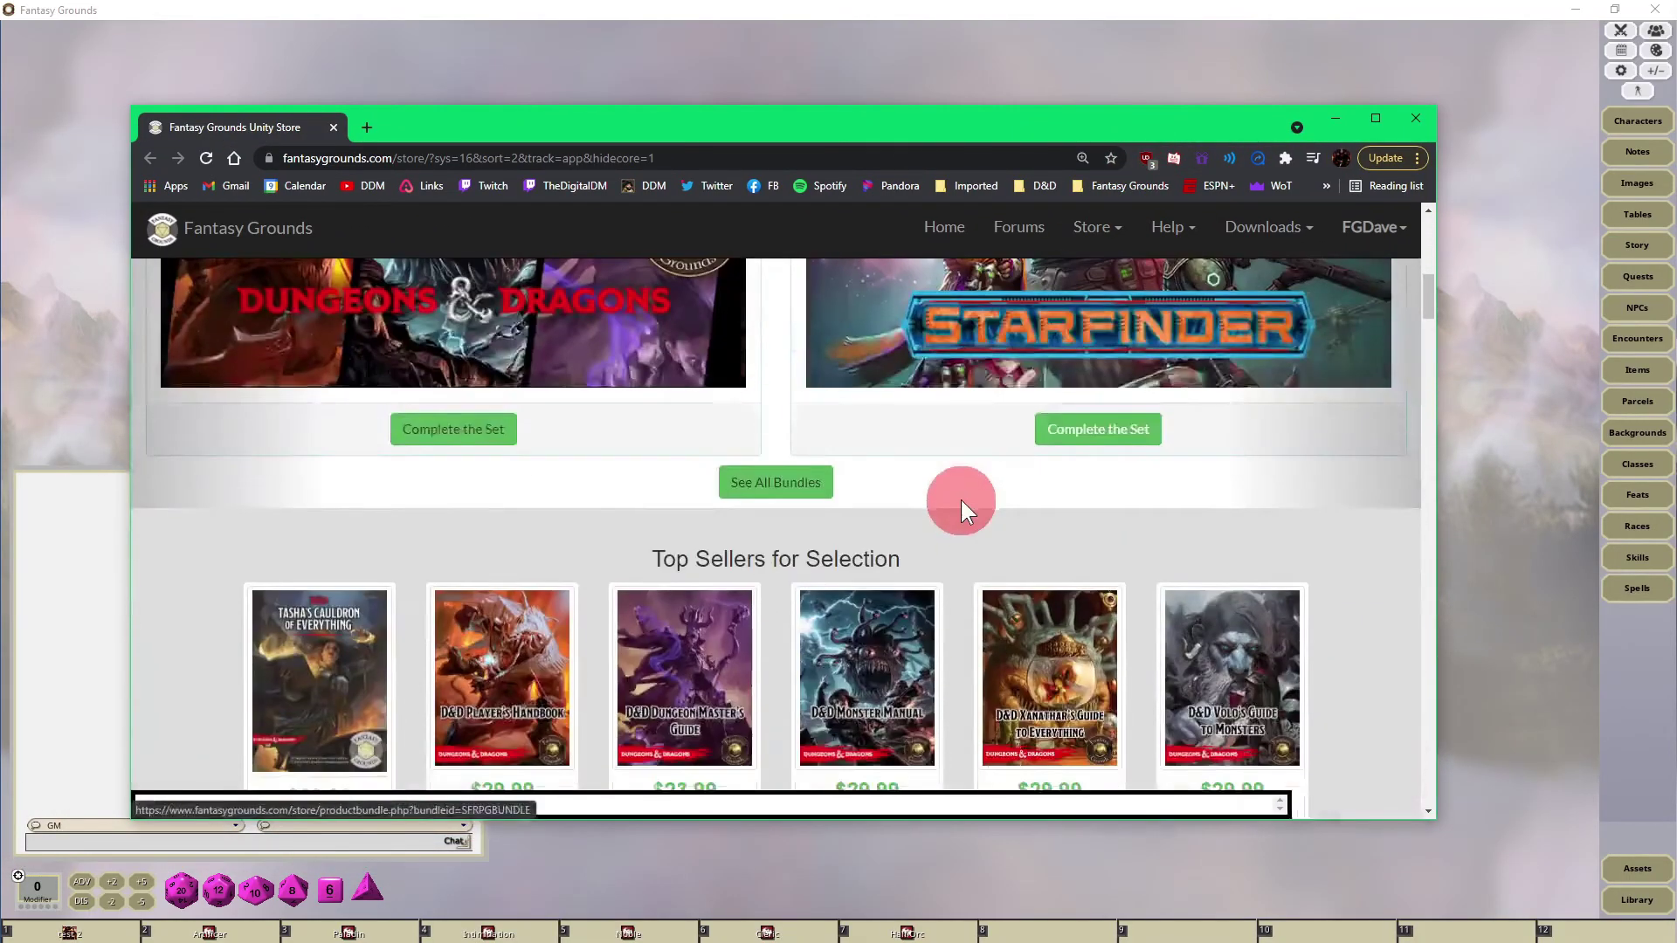
{"action": "scroll", "coordinate": [964, 498], "scroll_direction": "up", "scroll_amount": 15}
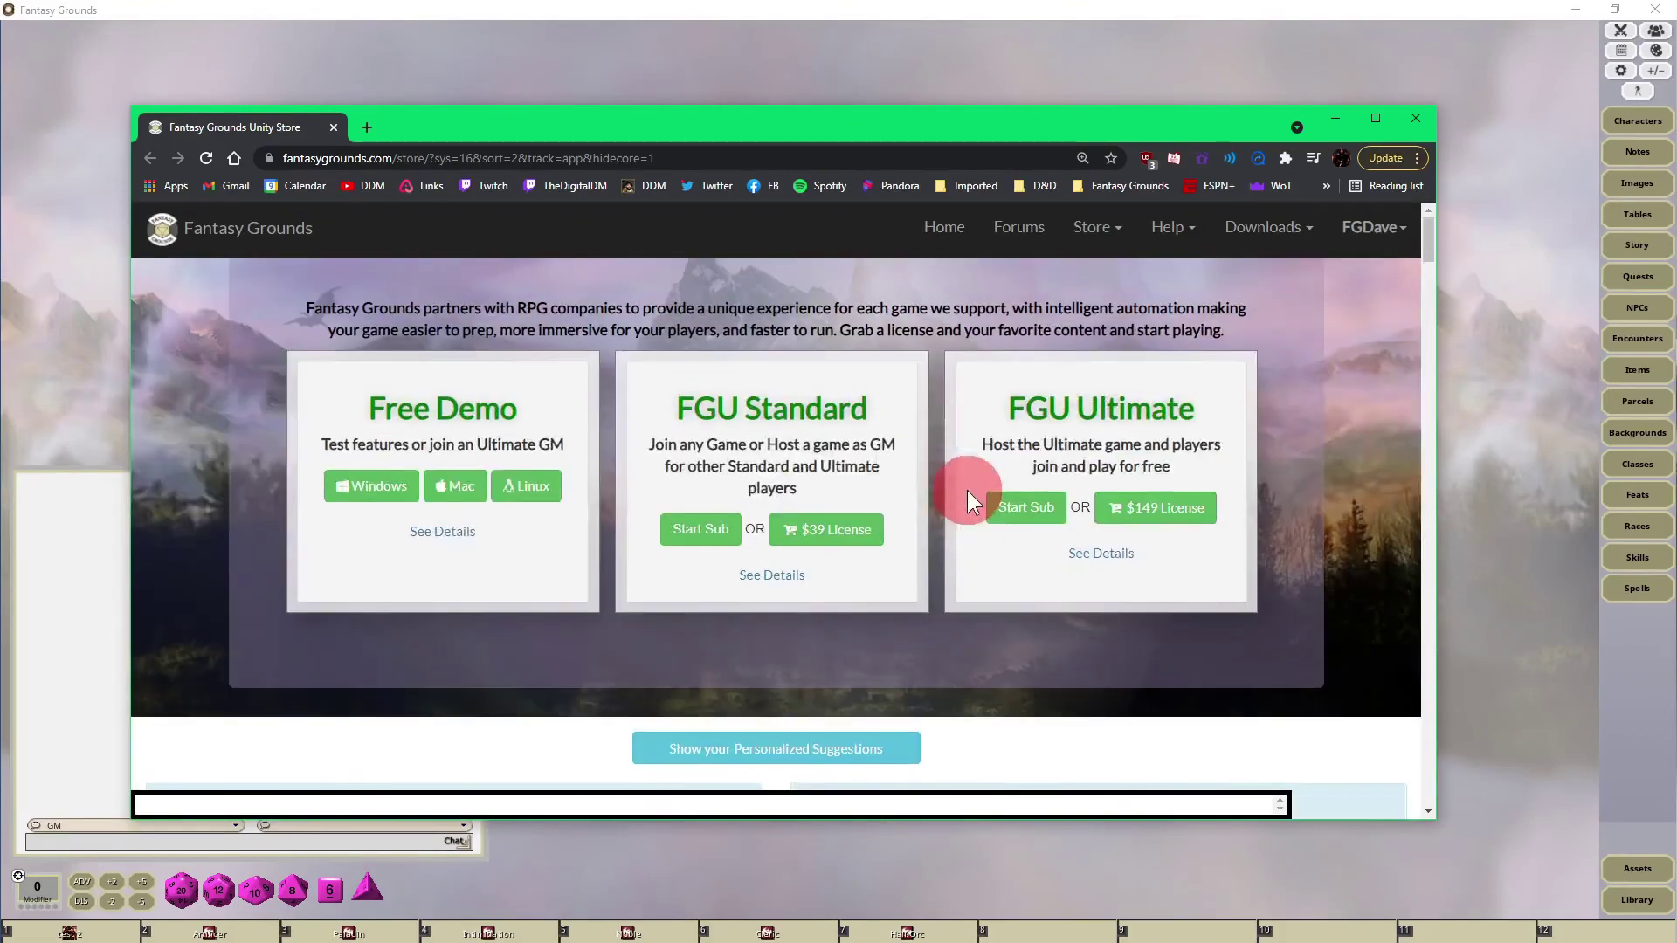
{"action": "left_click", "coordinate": [1416, 117]}
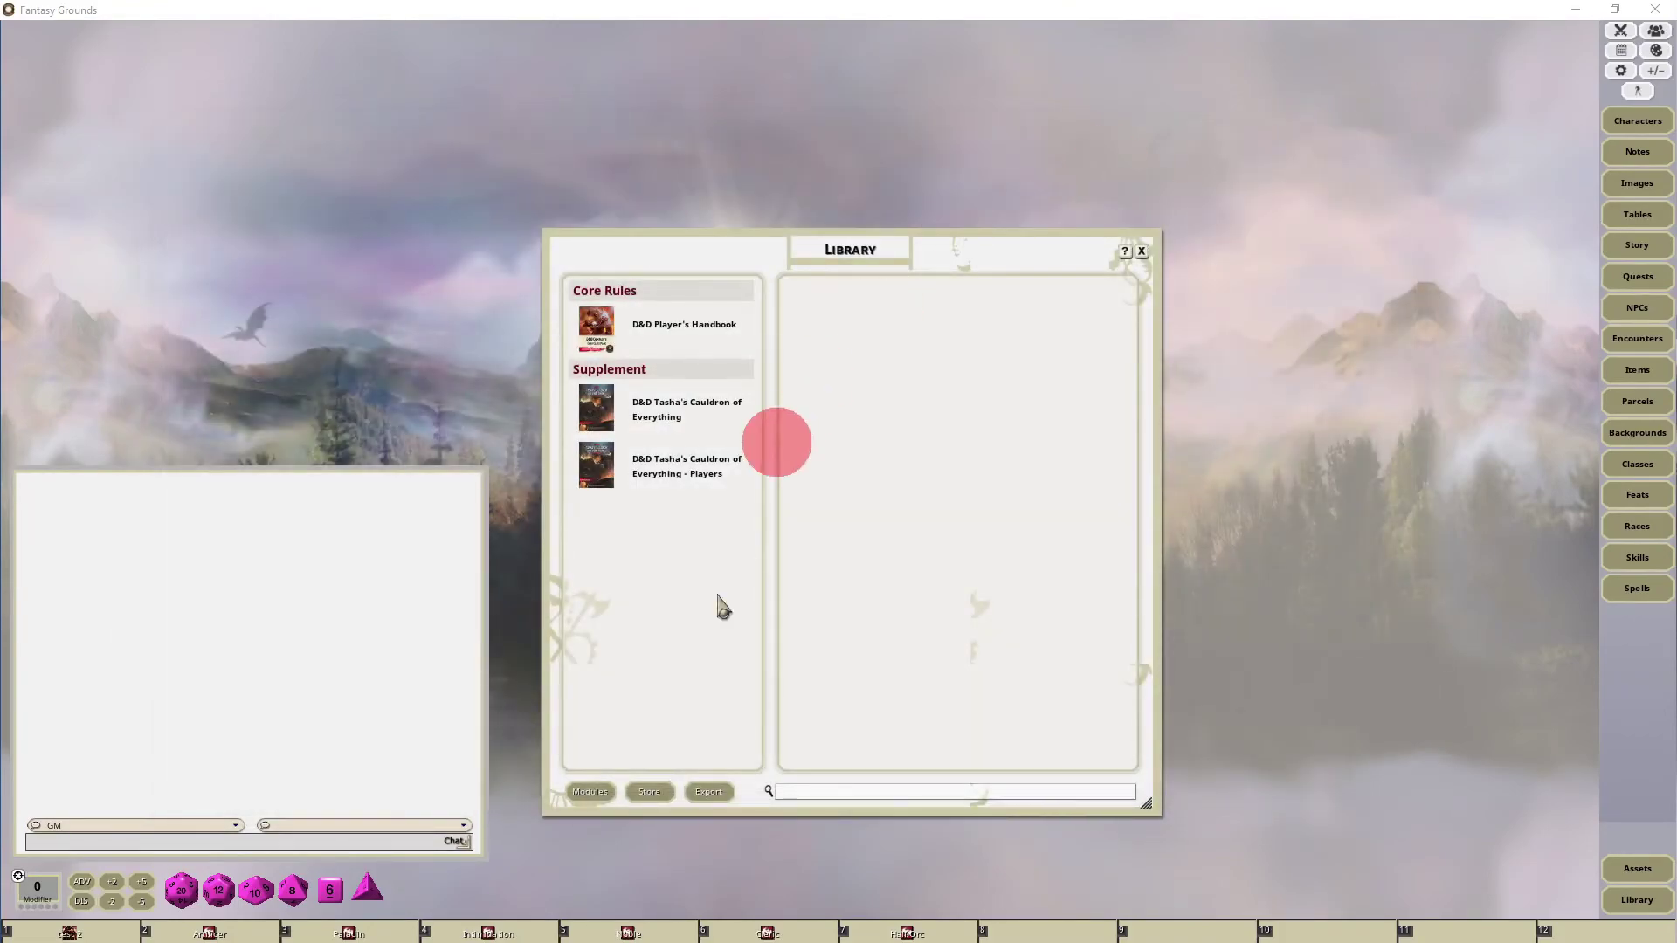
- Open the library's Module Export form, examine its fields and exportable record types, and close it without exporting
{"action": "left_click", "coordinate": [709, 792]}
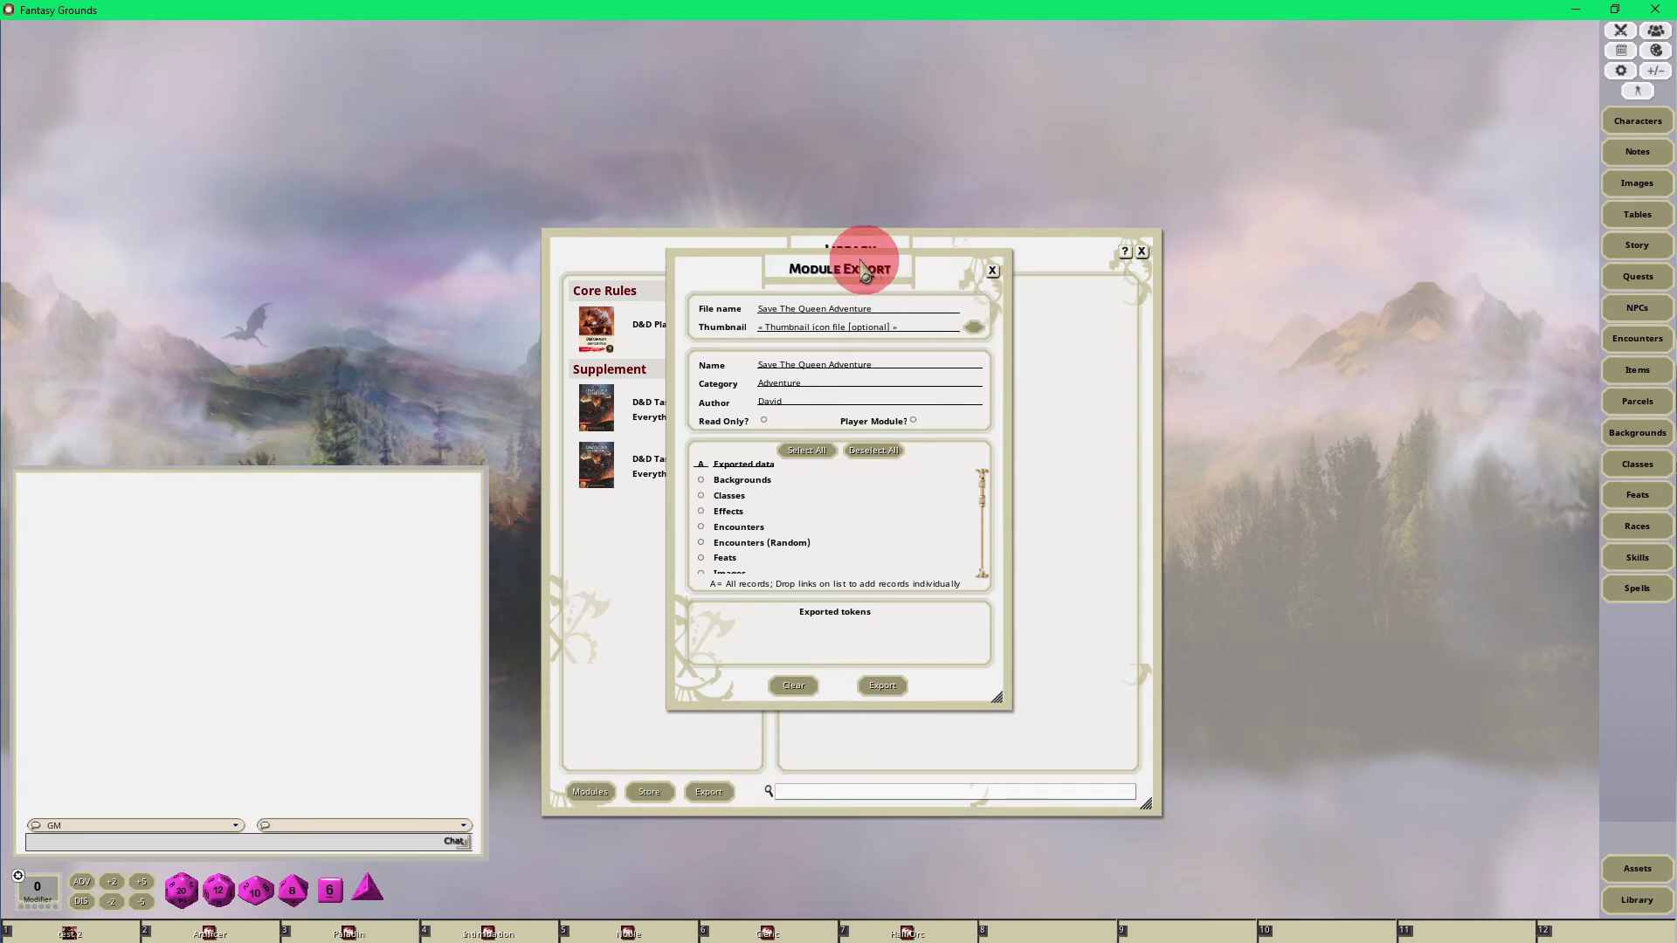
{"action": "left_click_drag", "start_coordinate": [862, 271], "coordinate": [833, 301]}
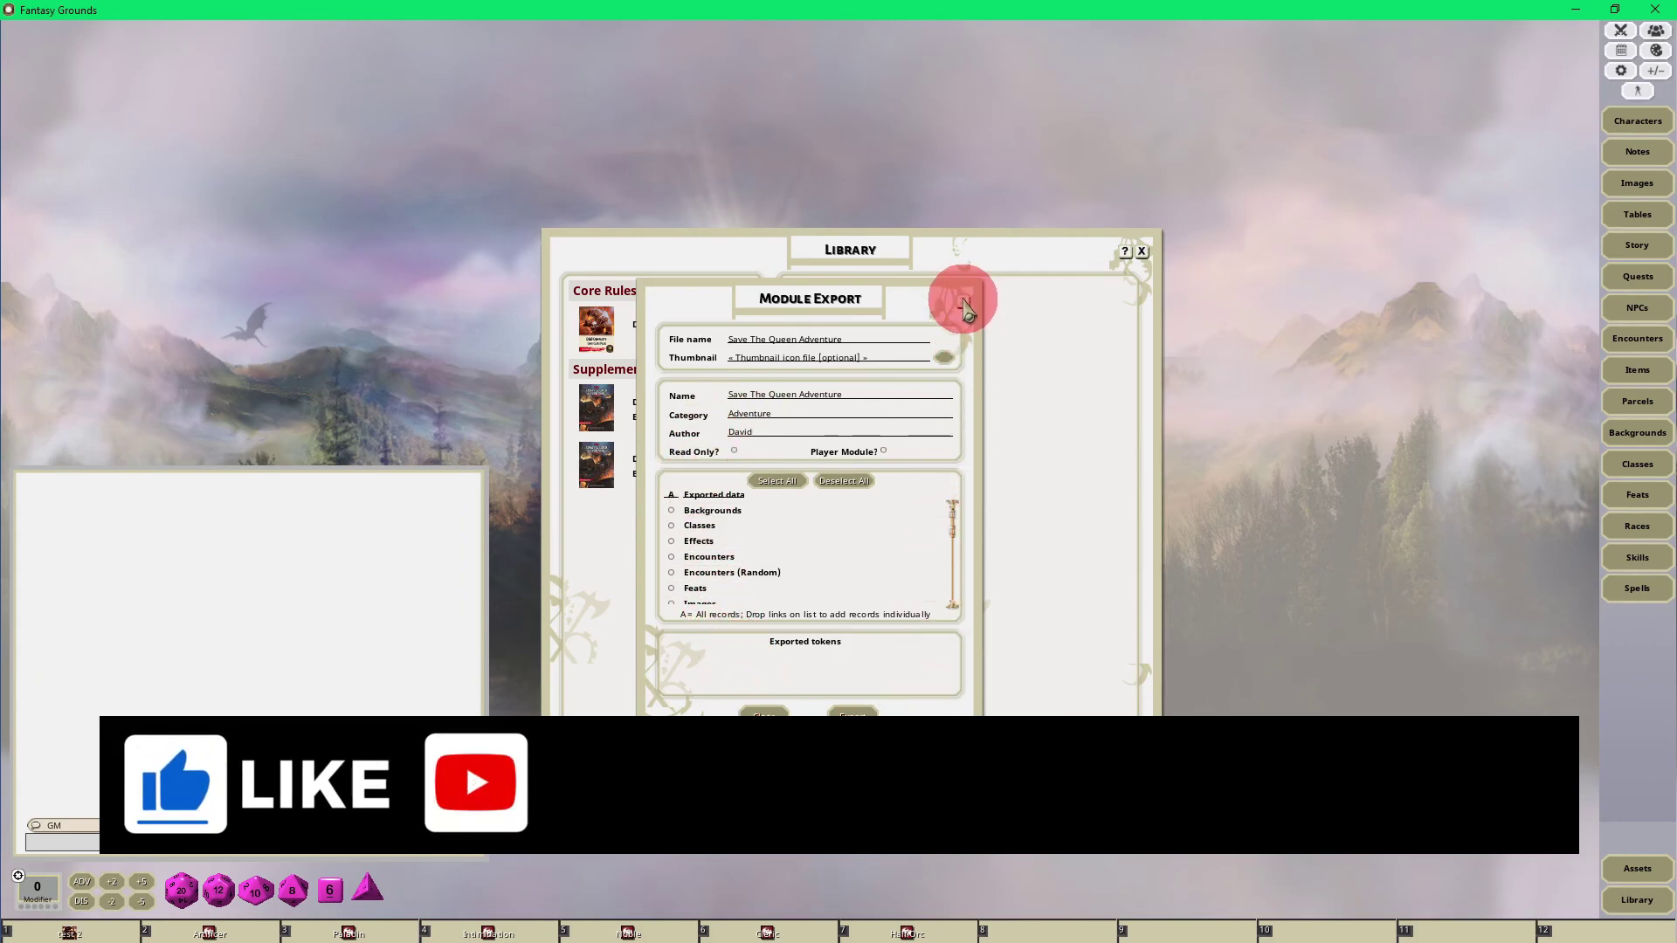
{"action": "left_click", "coordinate": [964, 303]}
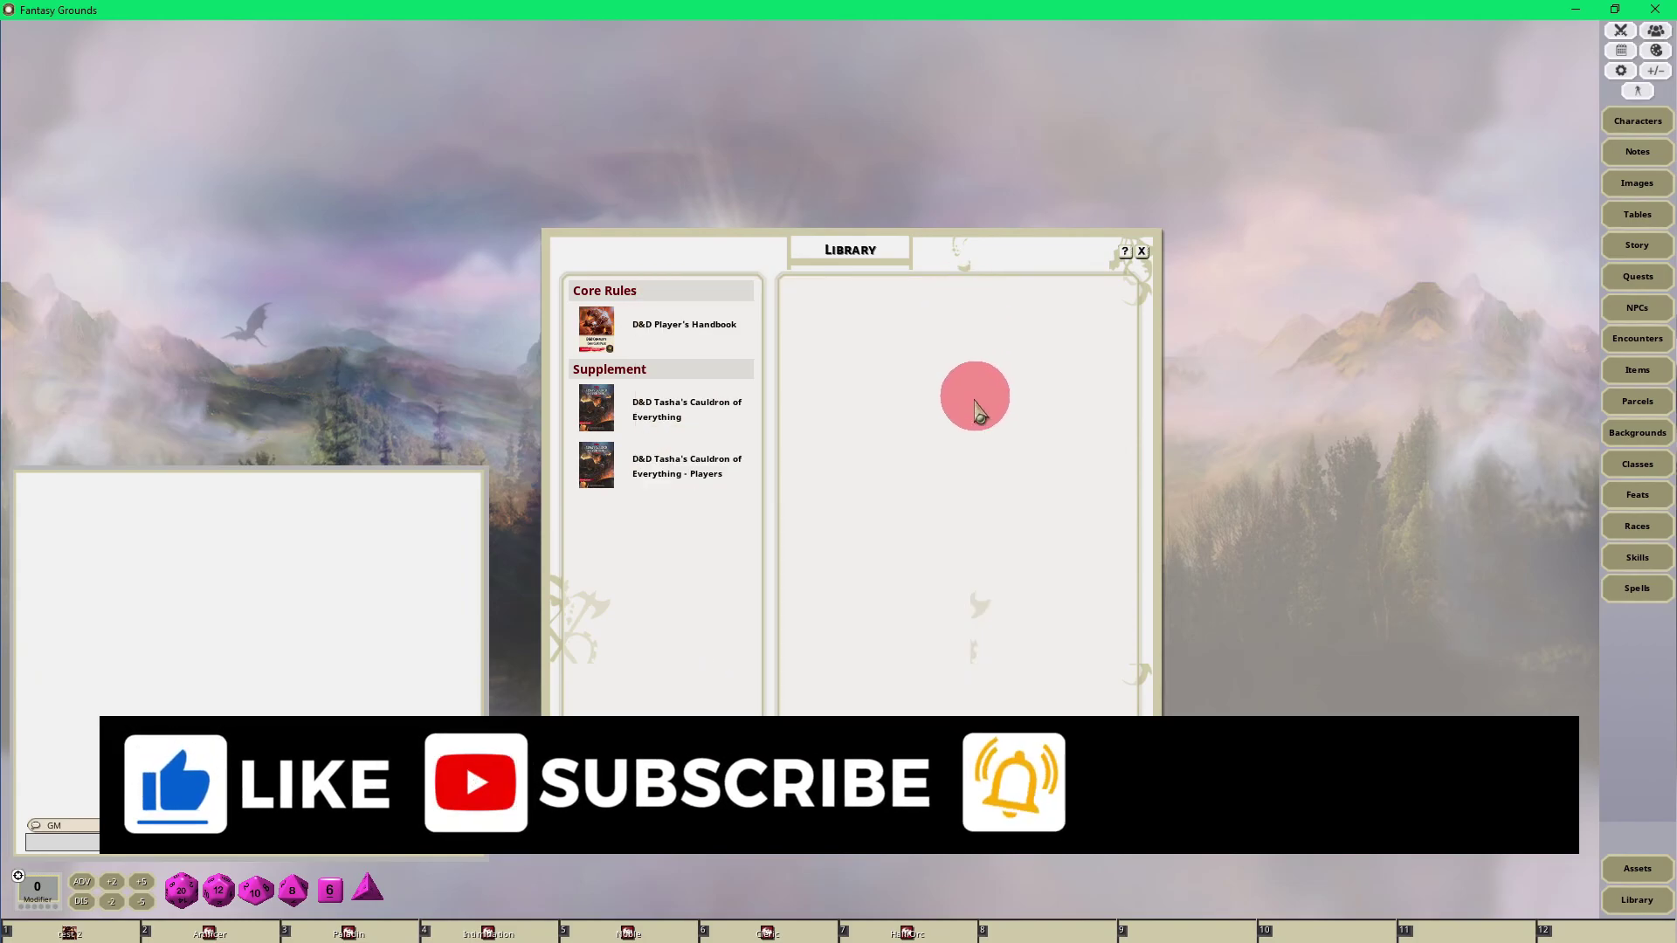